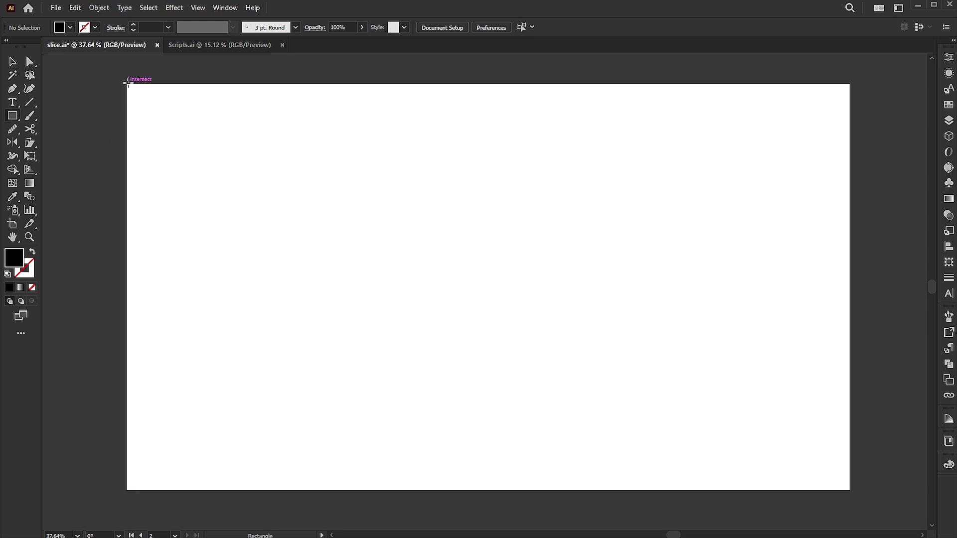
Cover the 1920×1080 artboard with a black rectangle and lock it in place
left_click_drag(128, 83, 849, 489)
key("v")
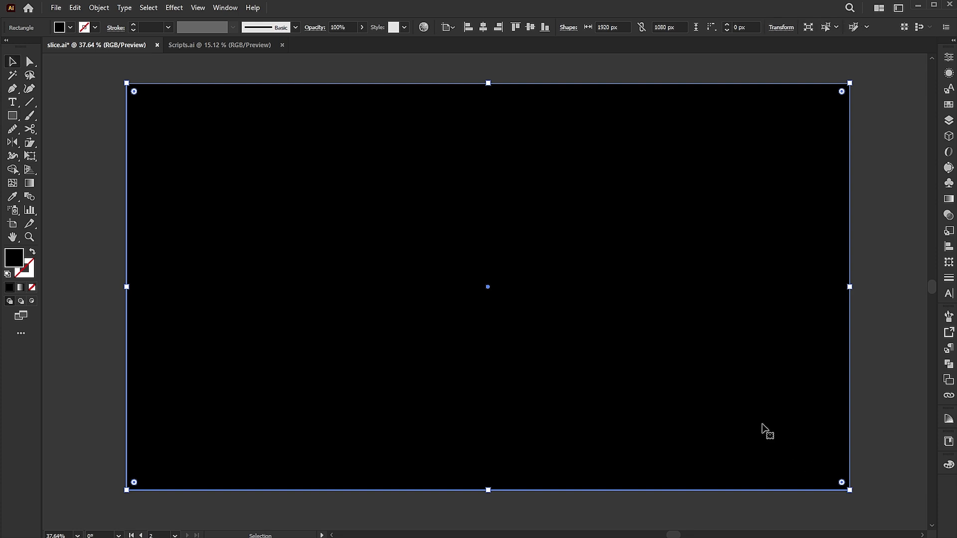
left_click(98, 8)
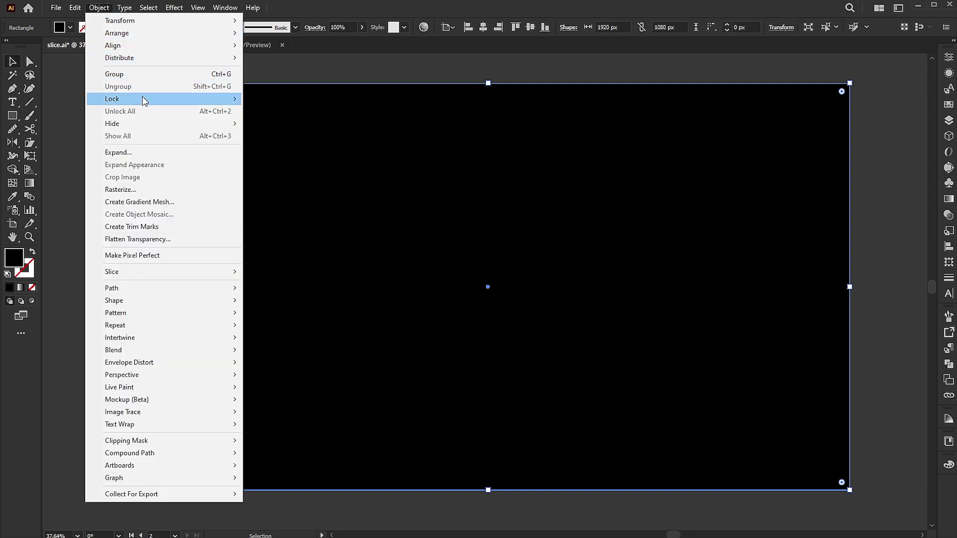
left_click(261, 103)
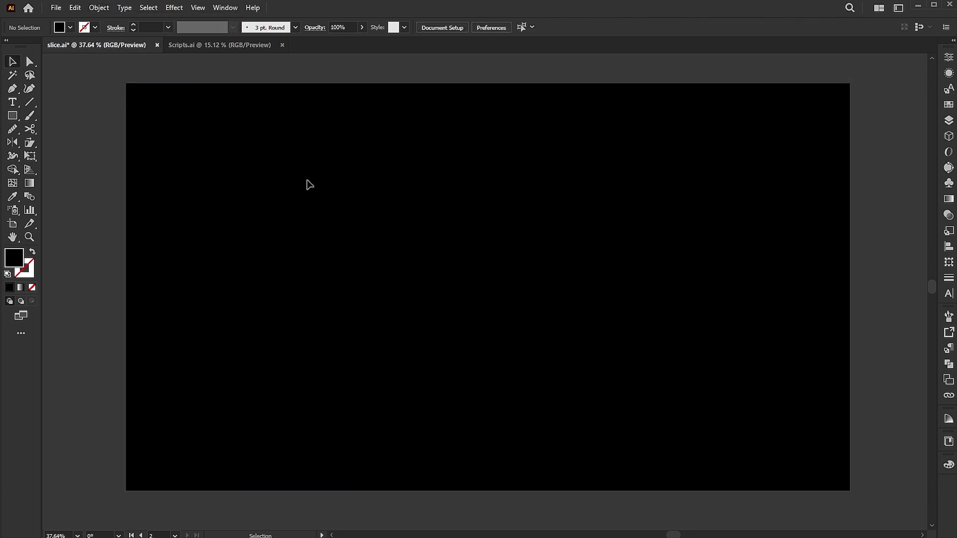
Type SLICE at 300 pt and give it a white fill
left_click(12, 102)
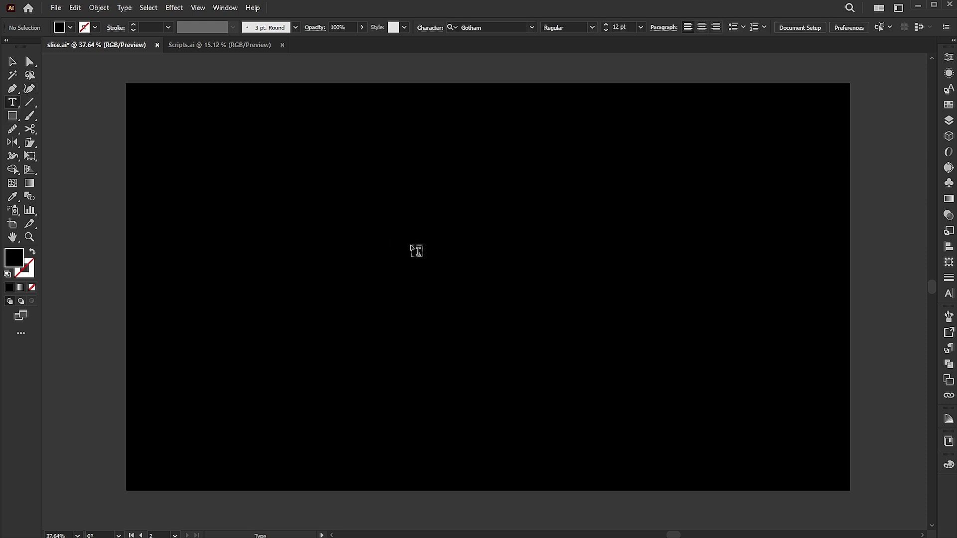
left_click(412, 247)
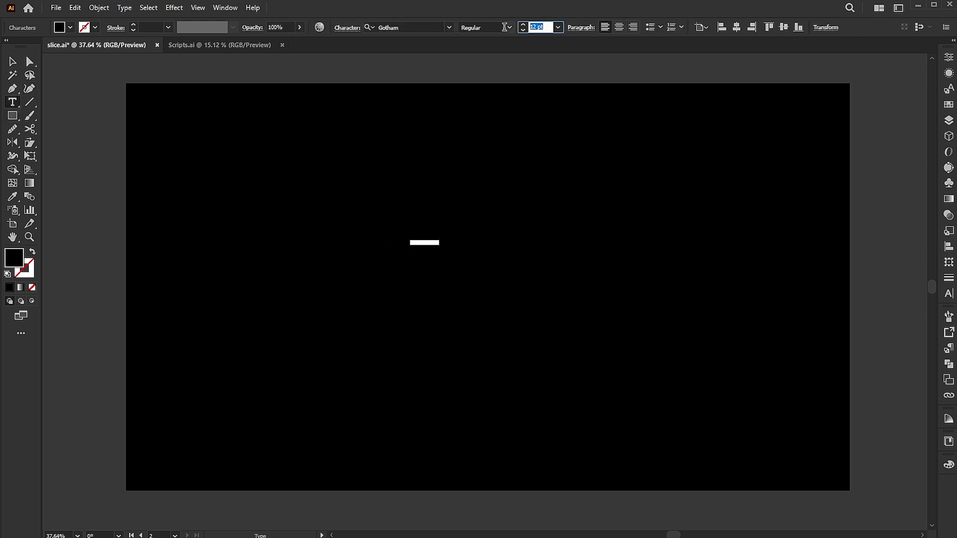
type("30")
key("Return")
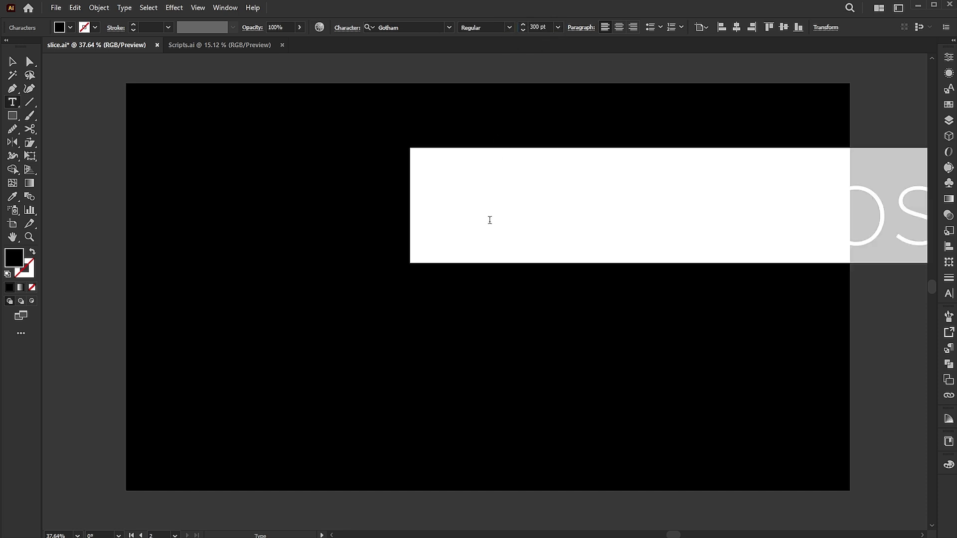
type("BOOM")
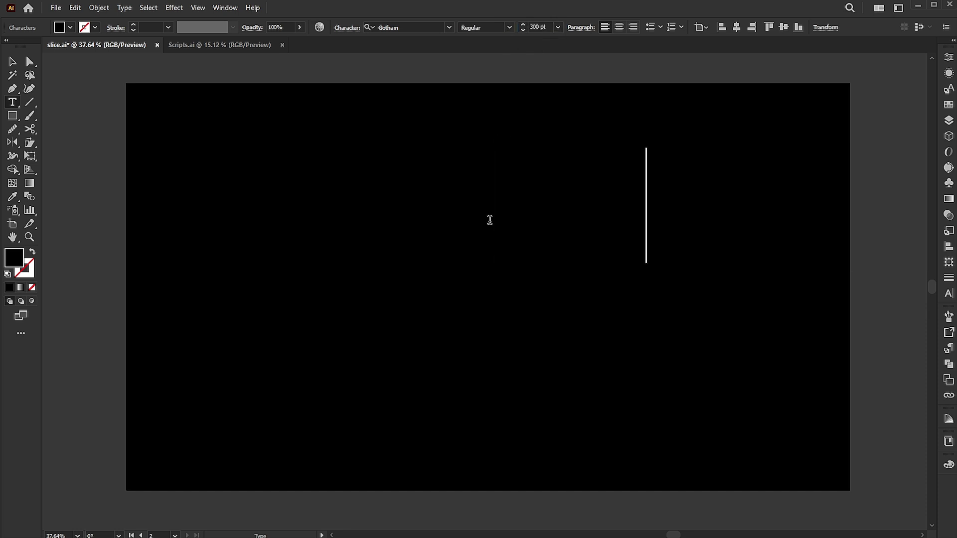
double_click(451, 151)
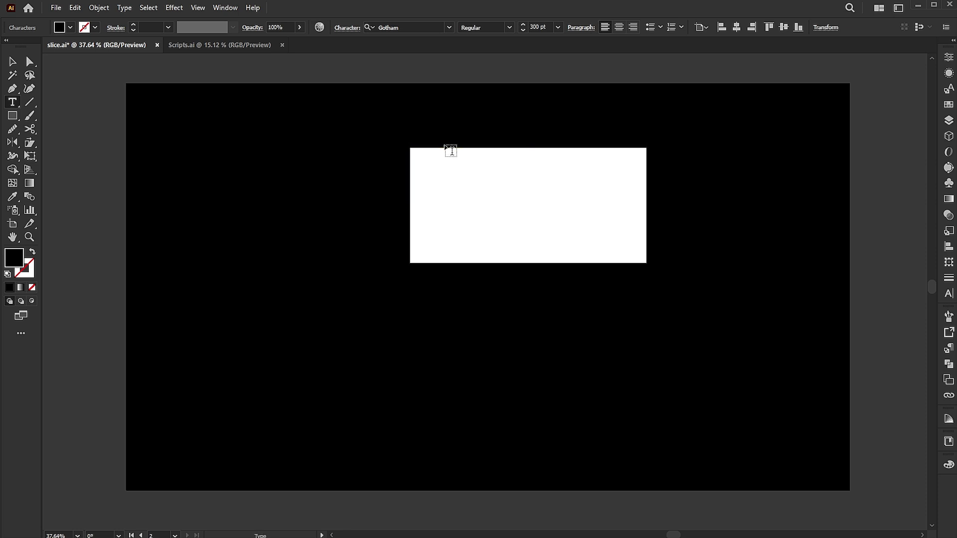
double_click(11, 264)
left_click_drag(479, 121, 399, 70)
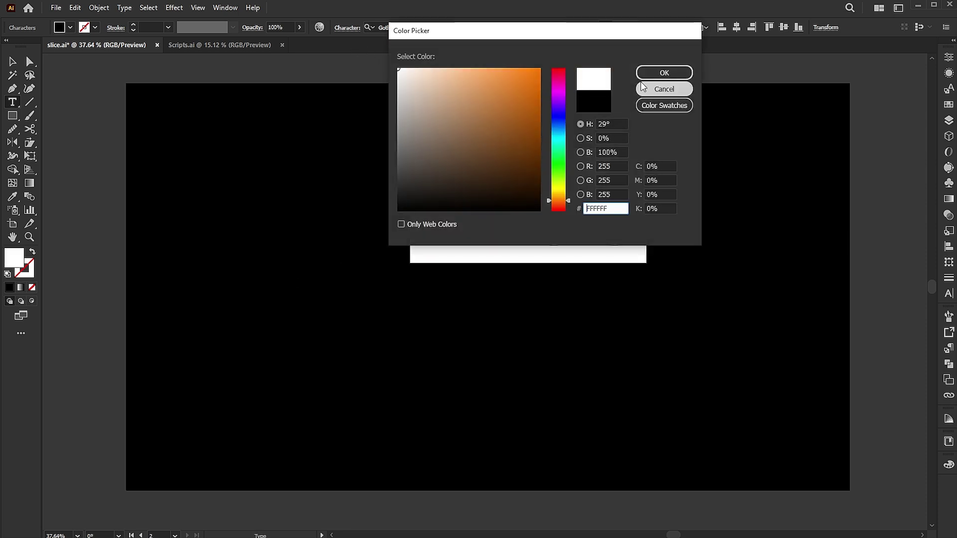
left_click(656, 75)
key("Escape")
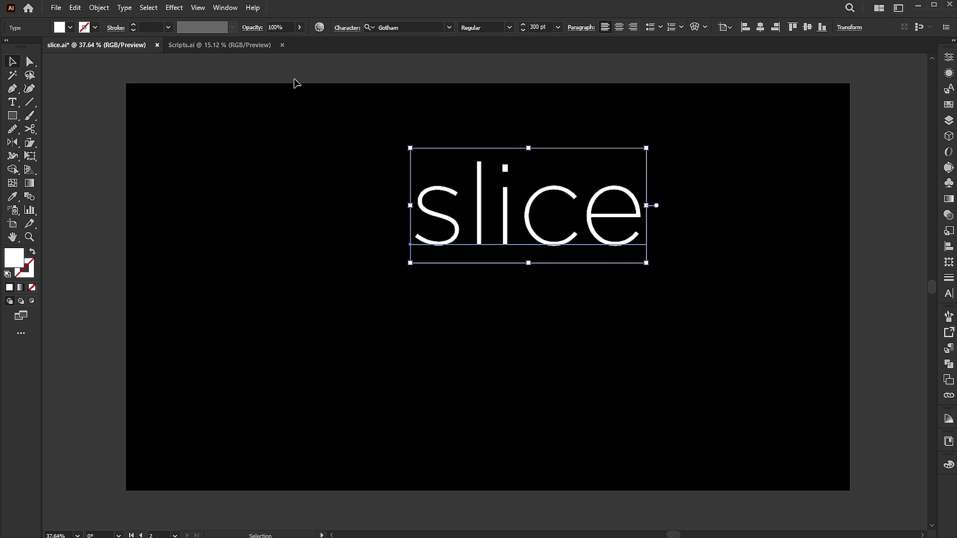
Set SLICE in Gobold Bold, enlarge it, and centre it on the artboard
left_click(401, 27)
type("g")
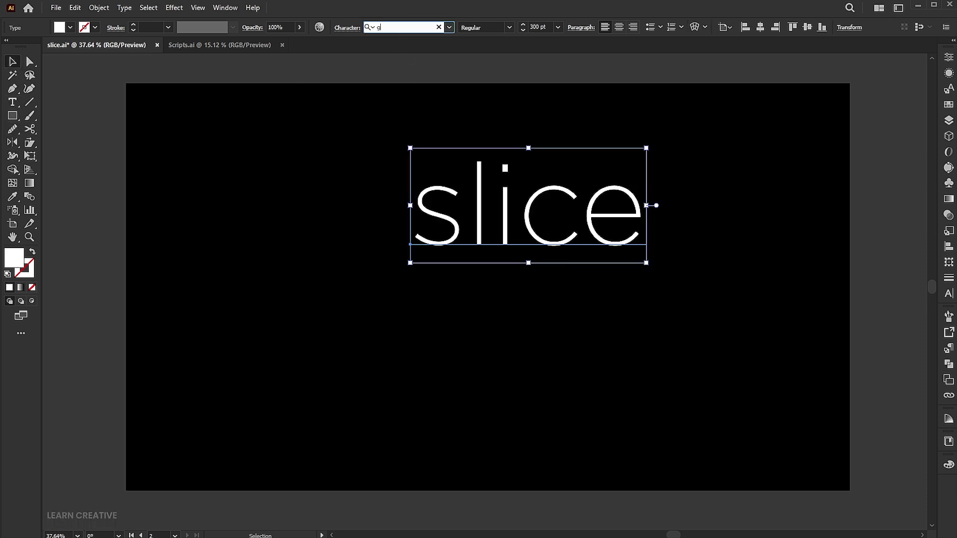
type("obol")
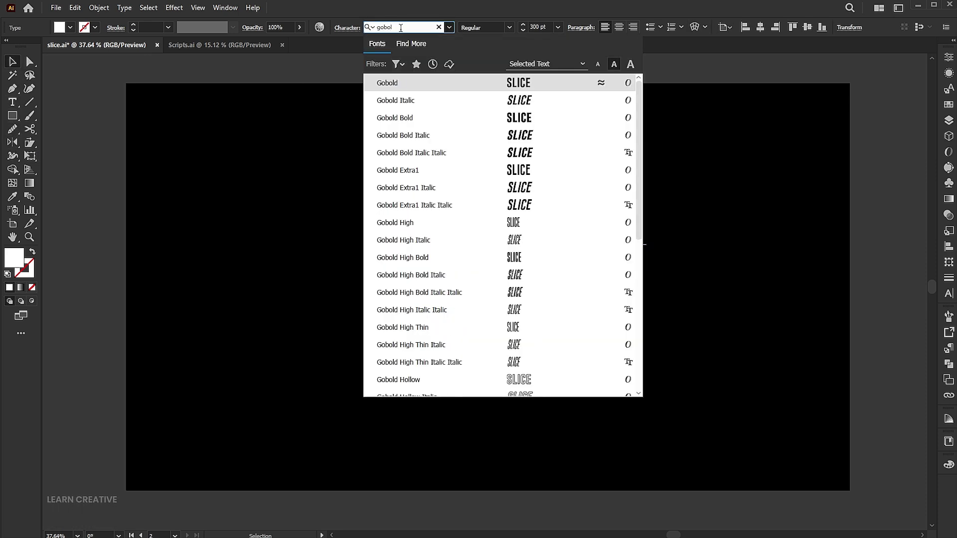
left_click(411, 117)
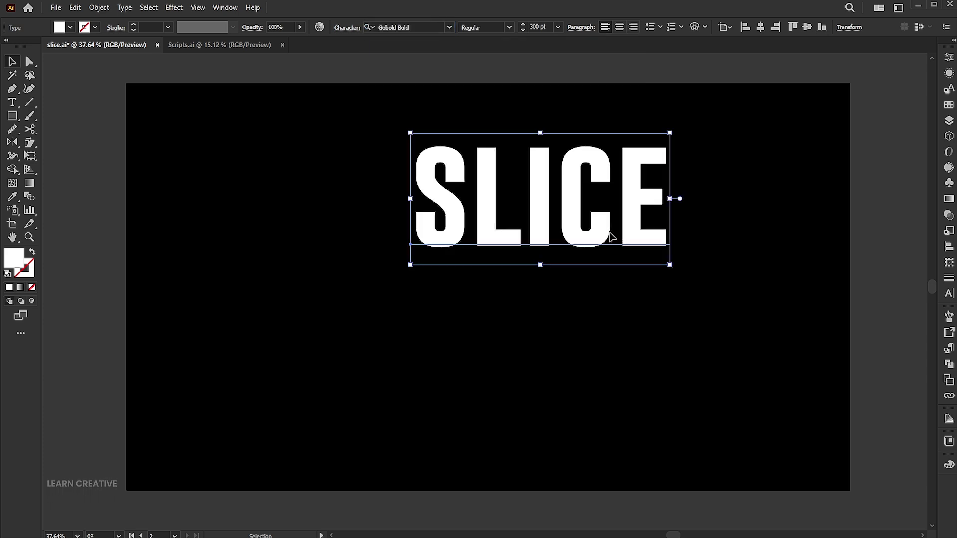
mouse_move(610, 237)
left_mouse_down()
mouse_move(569, 326)
mouse_move(538, 167)
mouse_move(514, 442)
left_mouse_up()
left_click_drag(520, 209, 515, 368)
left_click(535, 328)
mouse_move(612, 308)
left_mouse_down()
mouse_move(648, 302)
mouse_move(591, 280)
left_mouse_up()
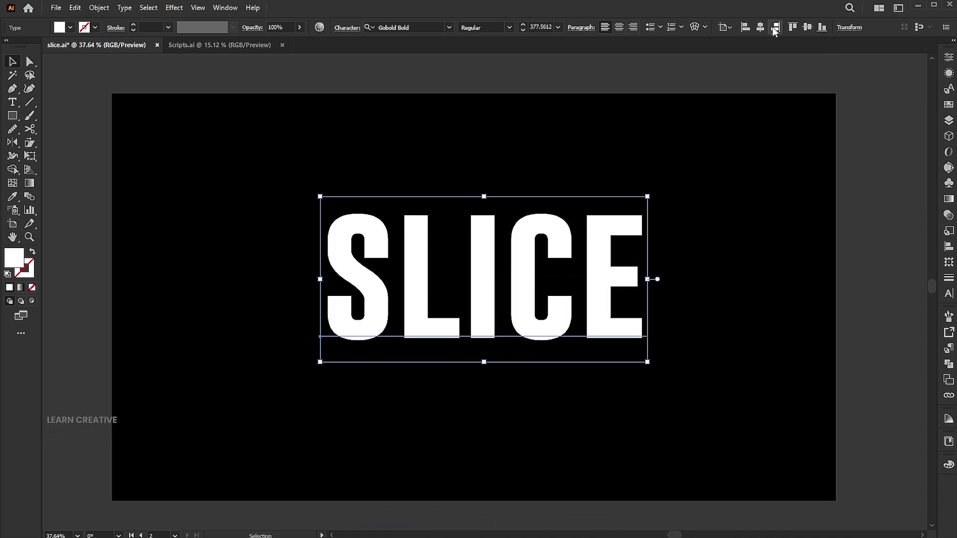
left_click(776, 26)
left_click(807, 27)
Convert the SLICE text to outlines
right_click(597, 258)
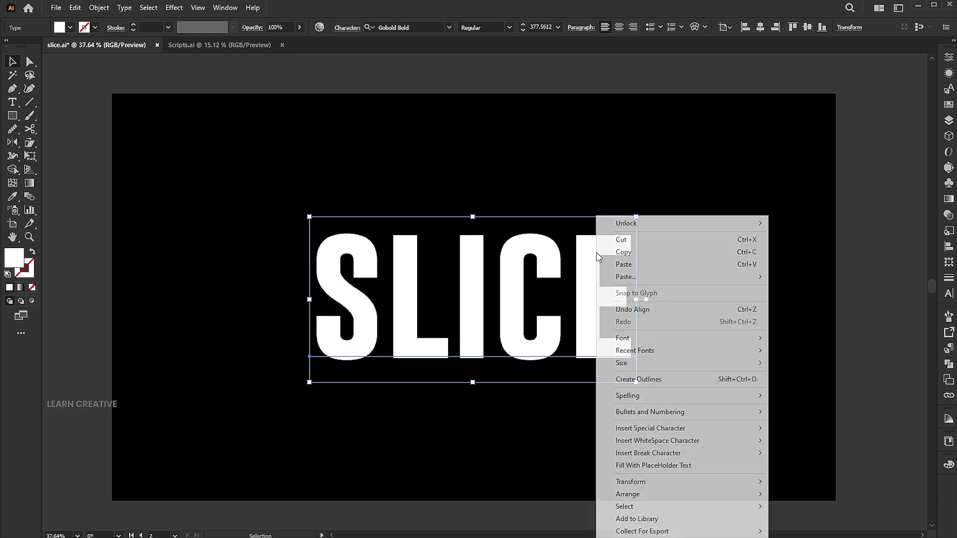
left_click(657, 381)
left_click(572, 129)
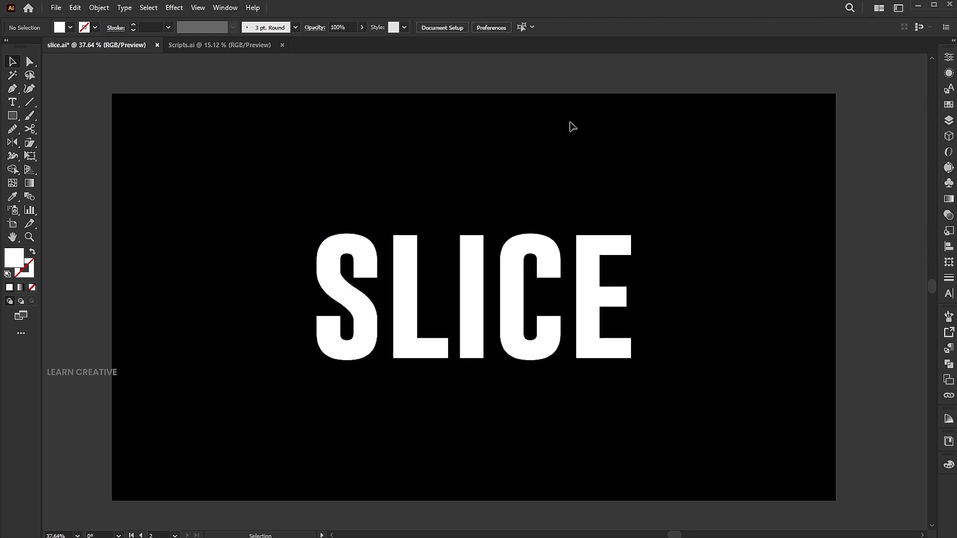
Draw a shallow diagonal line across SLICE with a white stroke
left_click(31, 103)
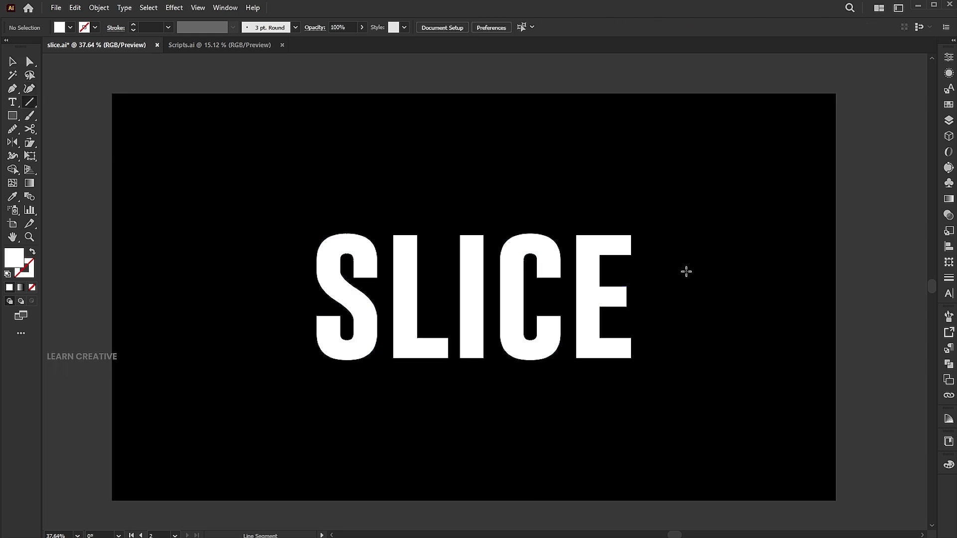
left_click_drag(645, 229, 292, 366)
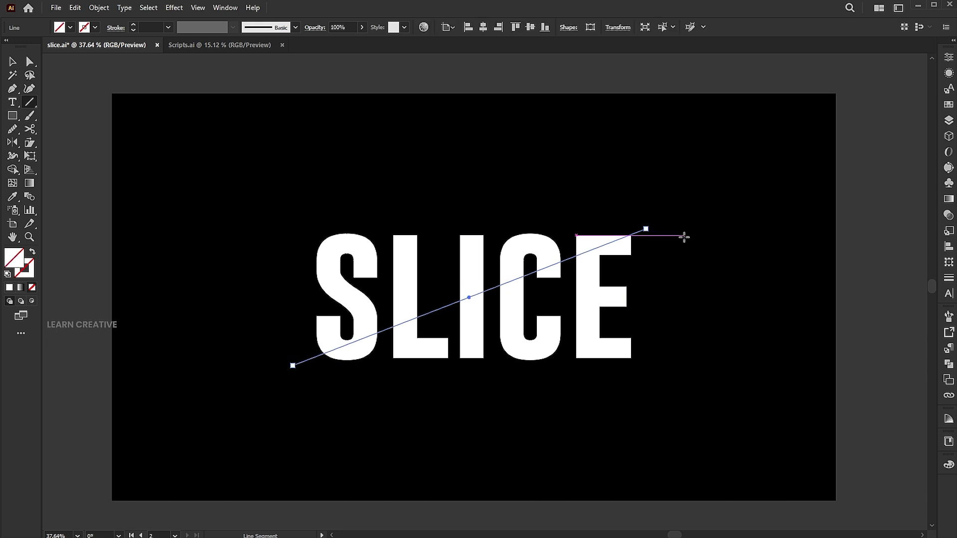
key("a")
left_click(722, 158)
key("v")
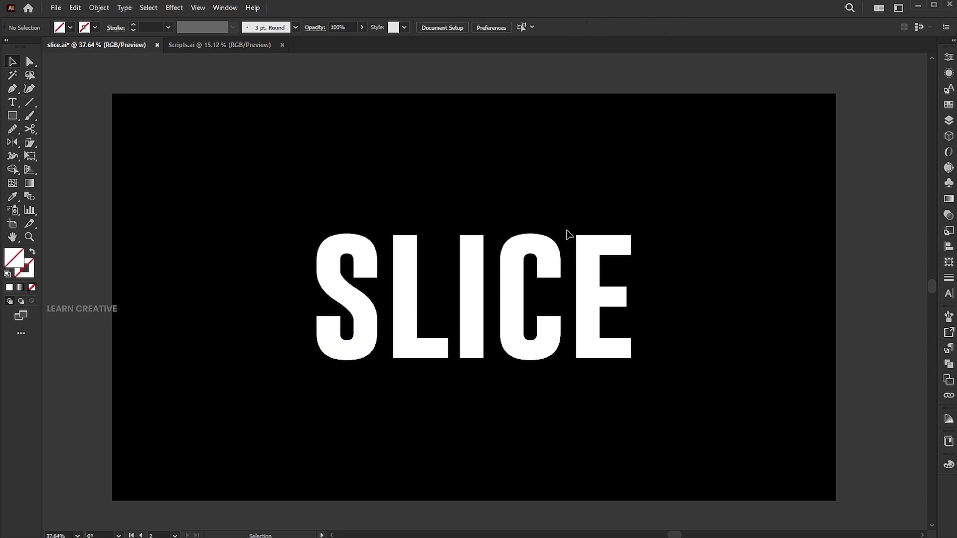
left_click(566, 259)
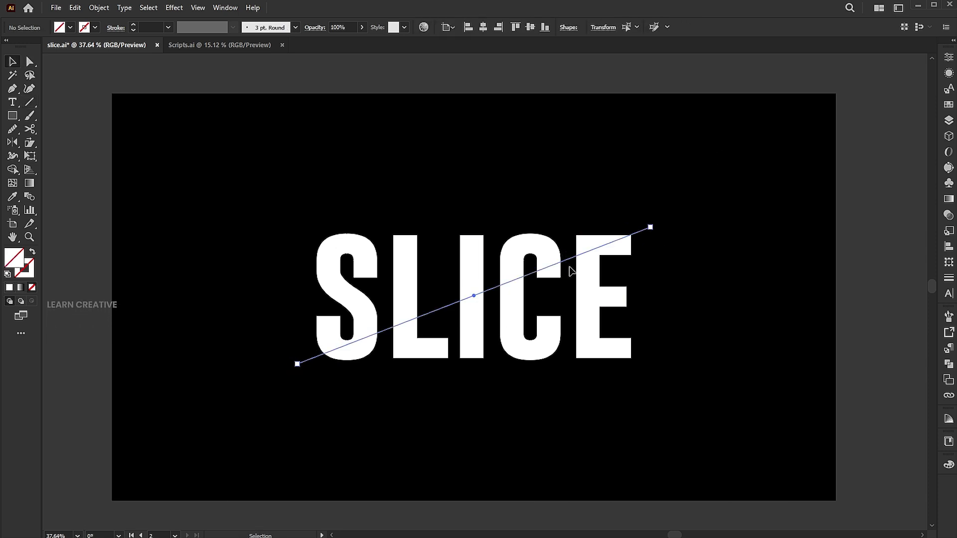
left_click(9, 287)
left_click(569, 283)
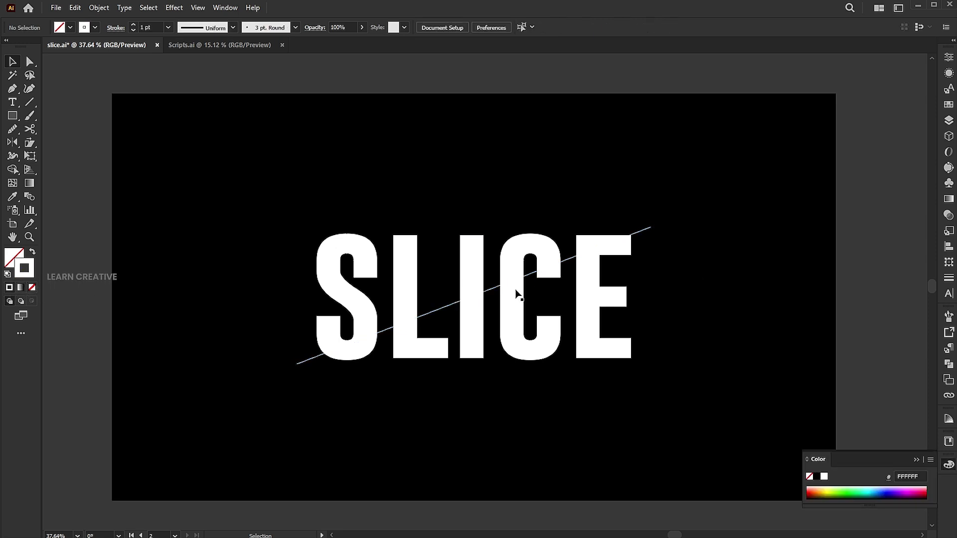
Duplicate the line and reshape the copy to cross SLICE more steeply
left_click_drag(495, 292, 617, 294, "alt")
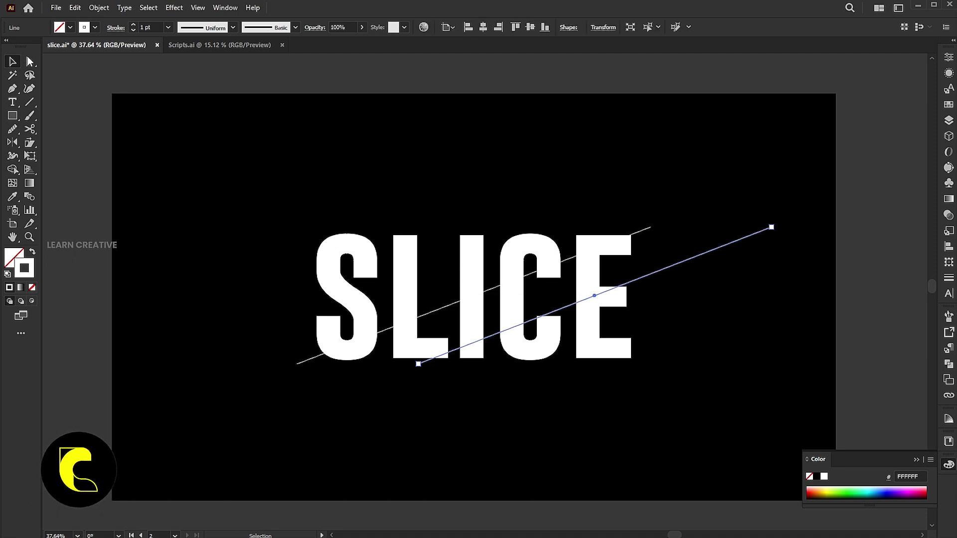
key("a")
left_click_drag(771, 229, 669, 249)
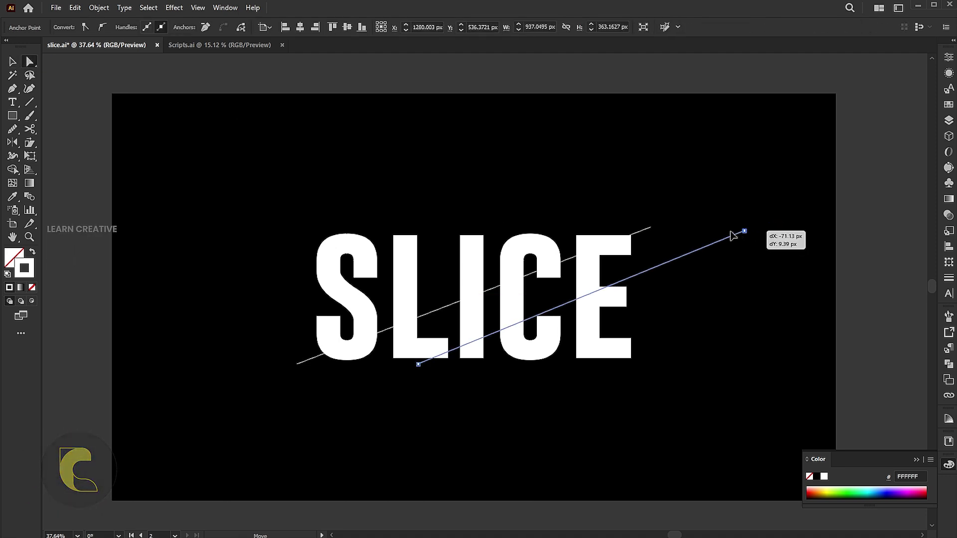
left_click_drag(418, 365, 490, 386)
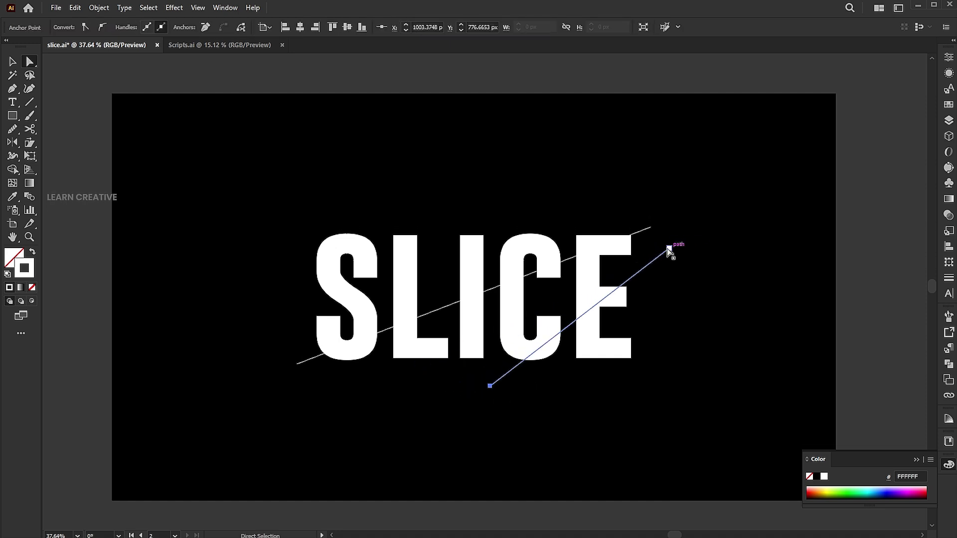
left_click_drag(669, 248, 650, 251)
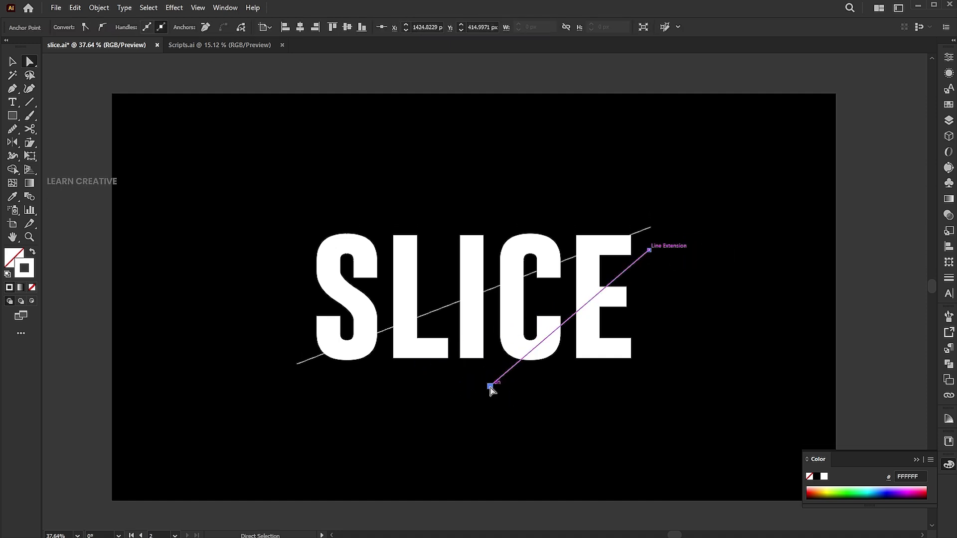
left_click_drag(491, 385, 473, 386)
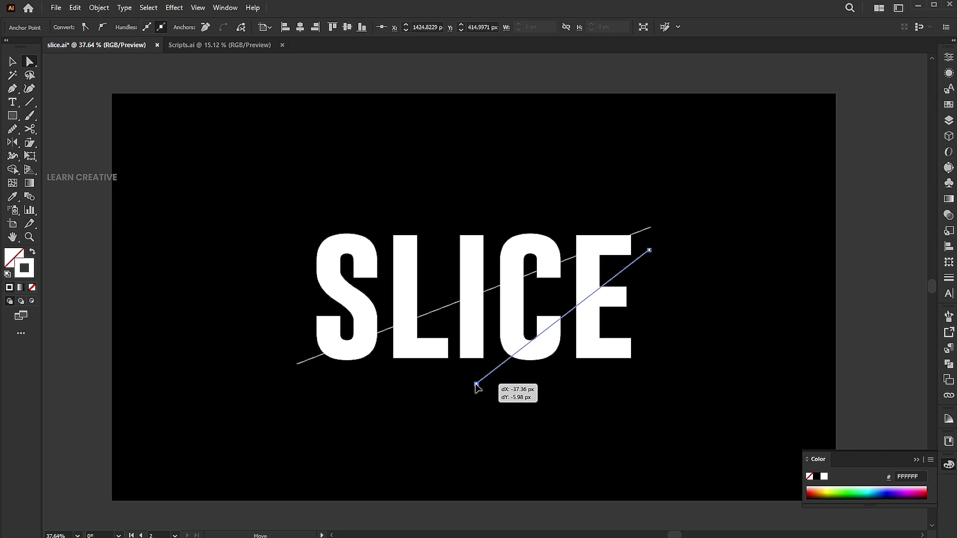
key("v")
left_click(685, 258)
left_click_drag(685, 205, 643, 270)
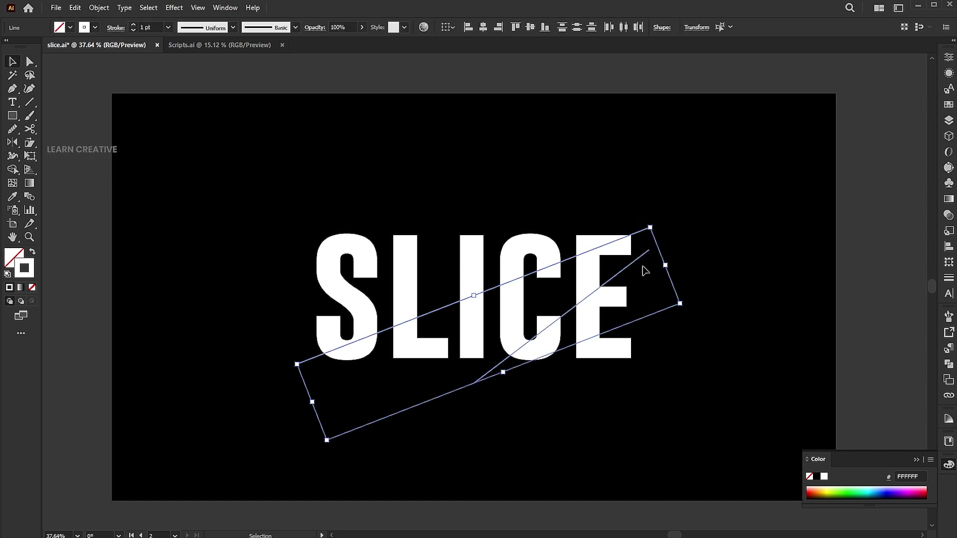
Copy both diagonal lines, then select SLICE together with the lines
left_click(73, 6)
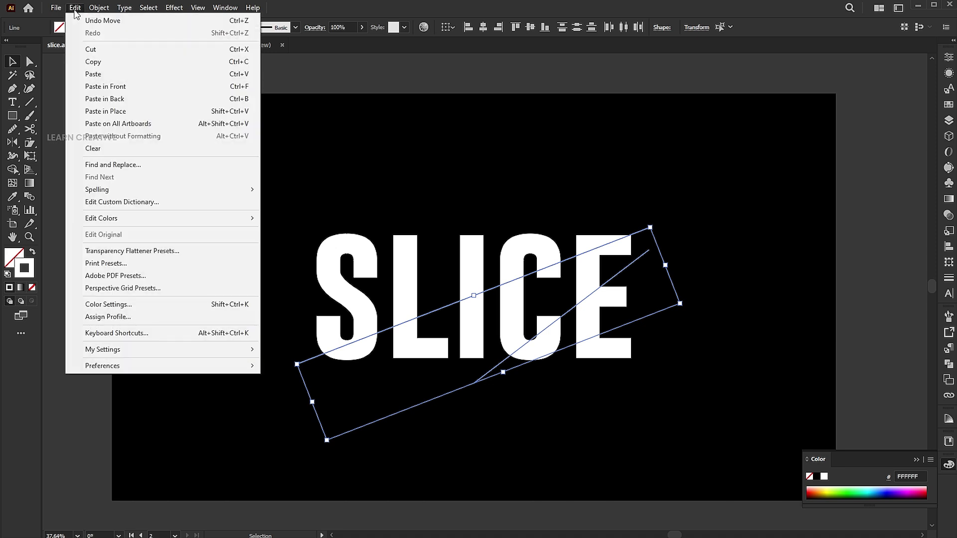
left_click(109, 63)
left_click(367, 156)
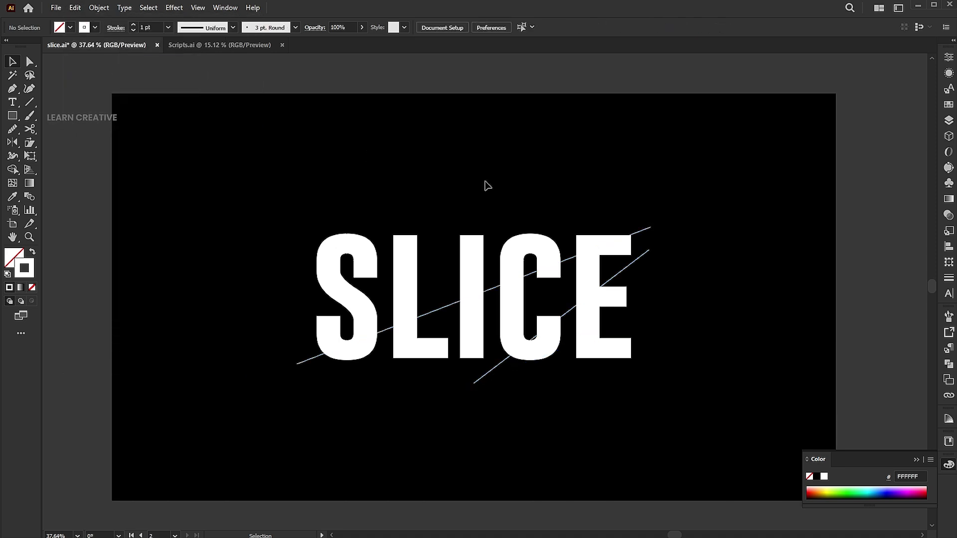
left_click_drag(708, 192, 649, 353)
Split the SLICE letters along both lines with Pathfinder Divide
left_click(947, 367)
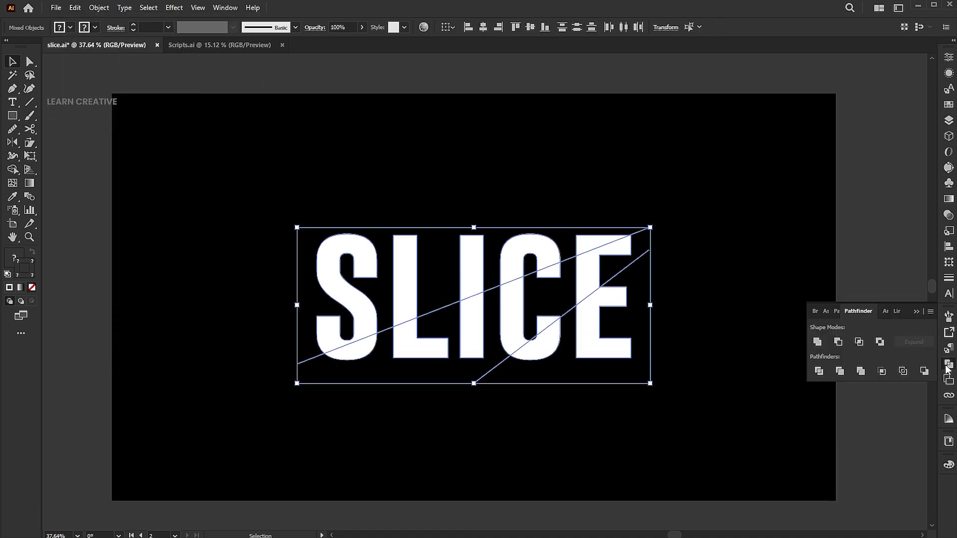
left_click(947, 368)
left_click(228, 8)
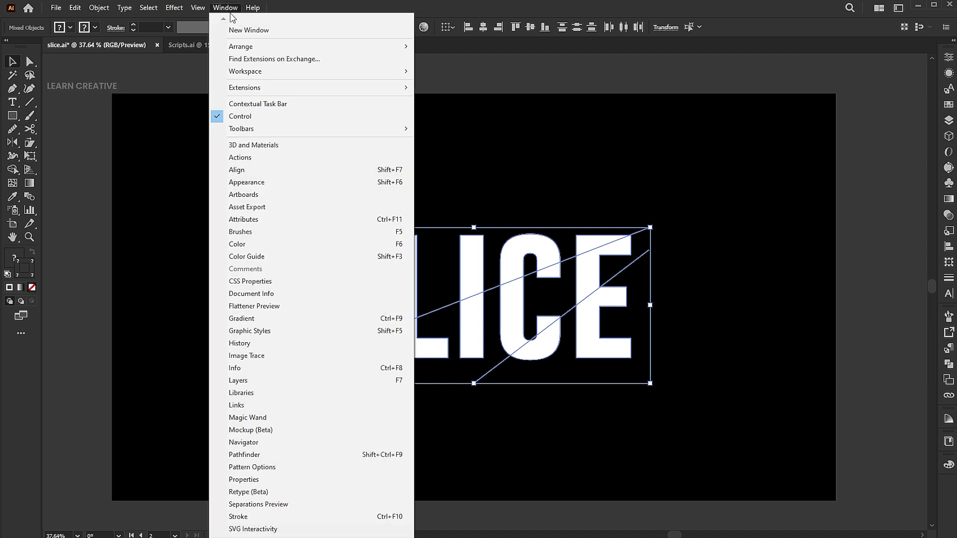
left_click(248, 456)
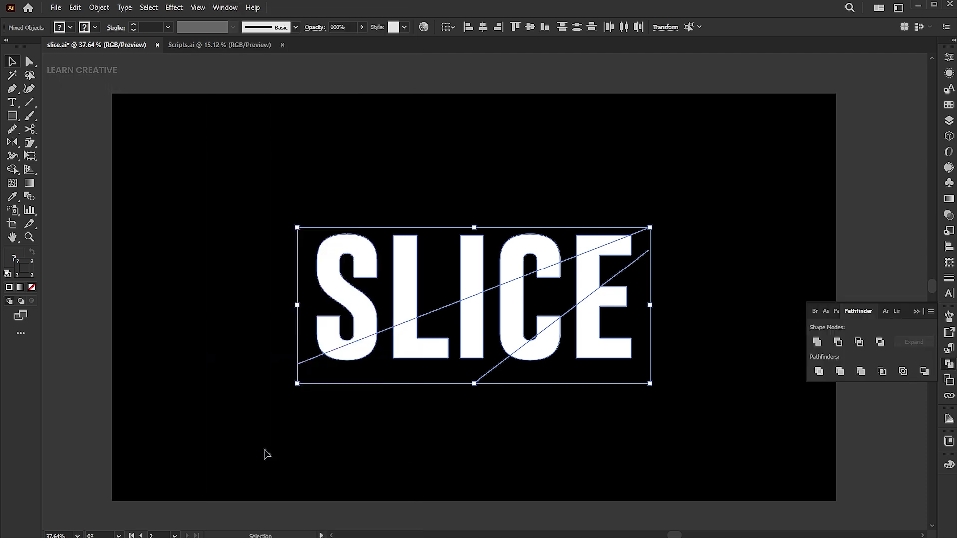
left_click(821, 372)
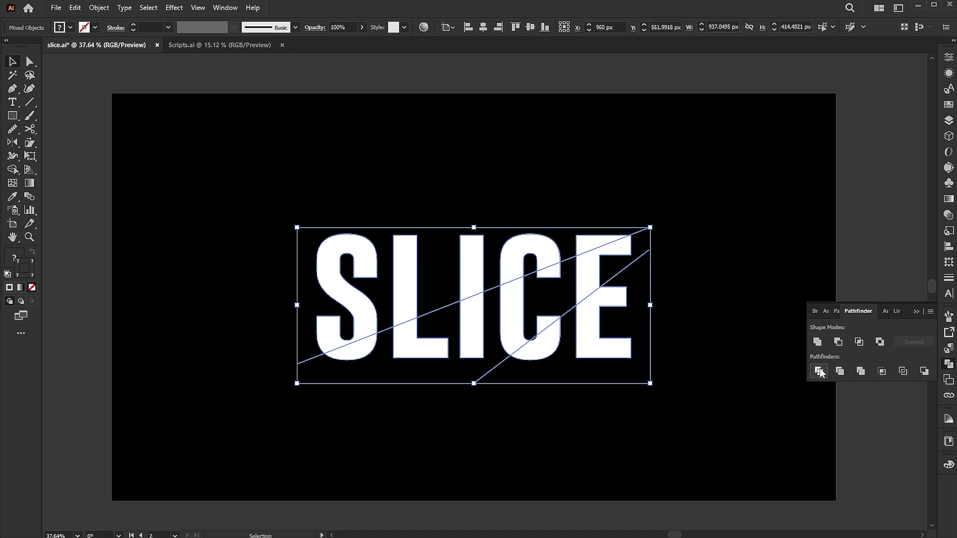
left_click(705, 236)
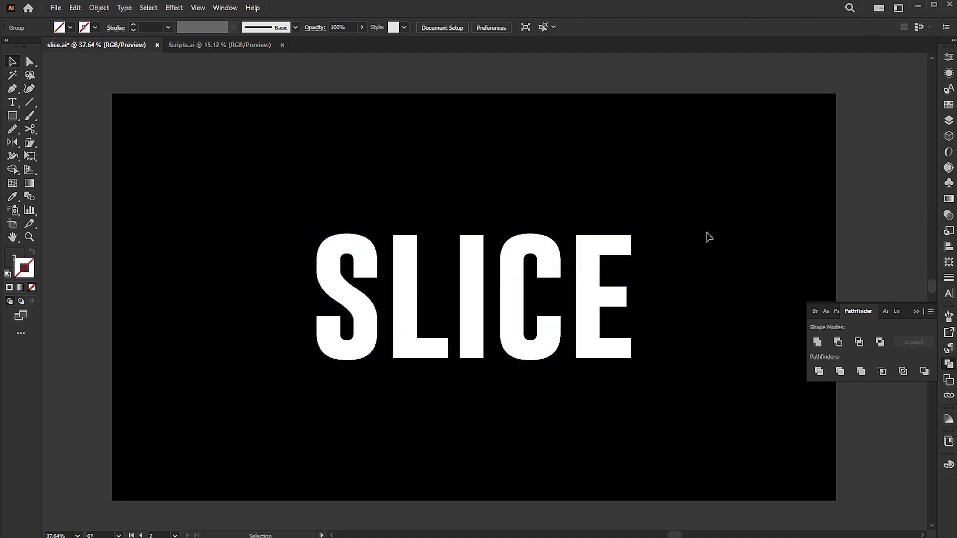
Paste the copied lines in front and select the sliced letter pieces inside the group
left_click(74, 8)
left_click(104, 89)
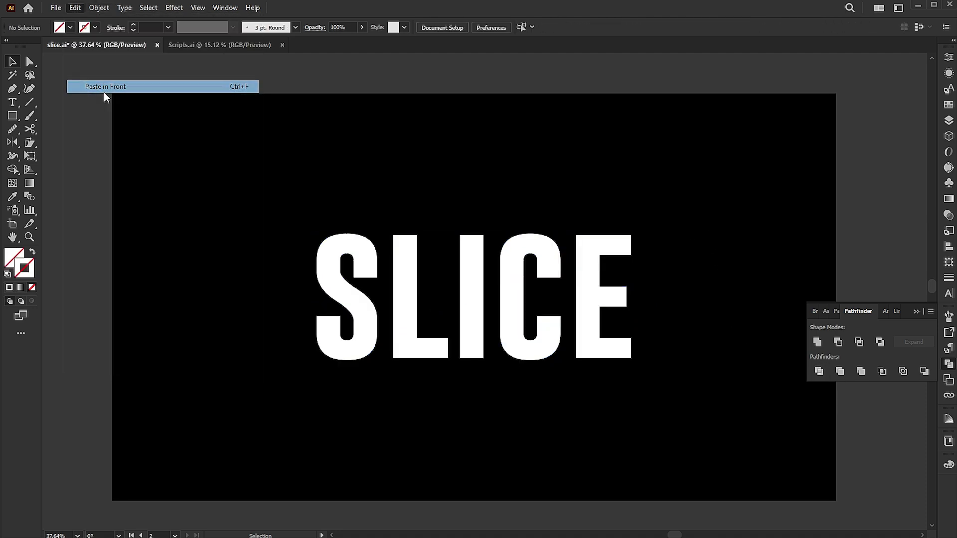
left_click(514, 267)
double_click(515, 266)
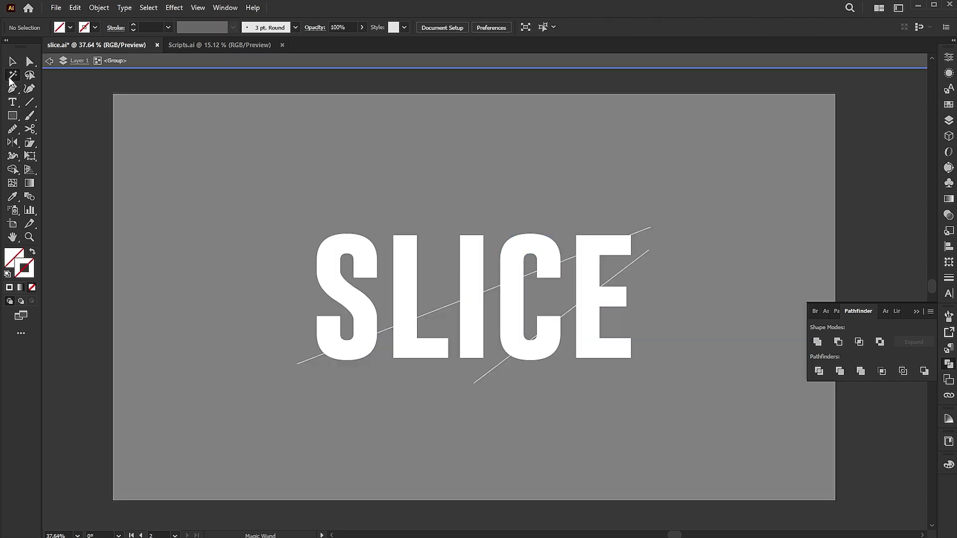
left_click(474, 257)
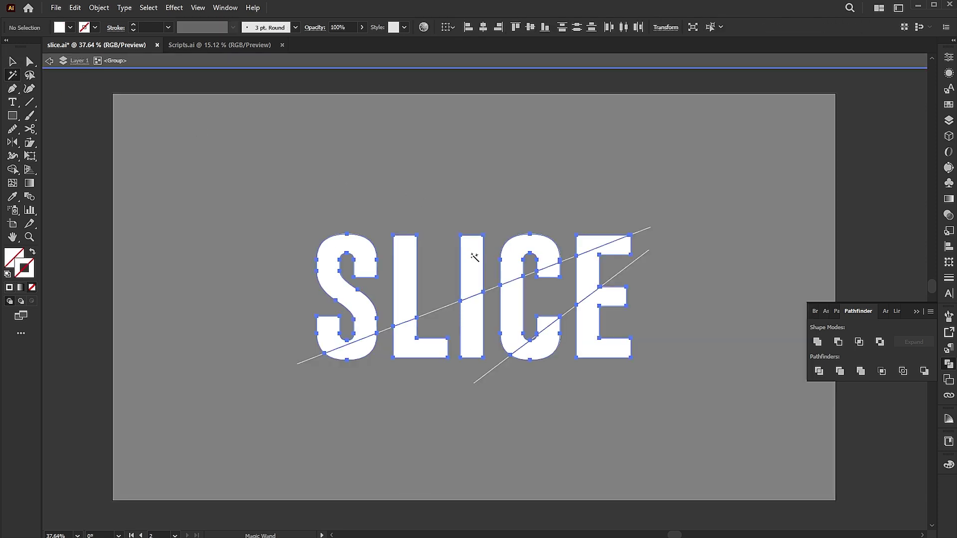
Cut the letter pieces and paste them back behind the lines
left_click(75, 7)
left_click(94, 47)
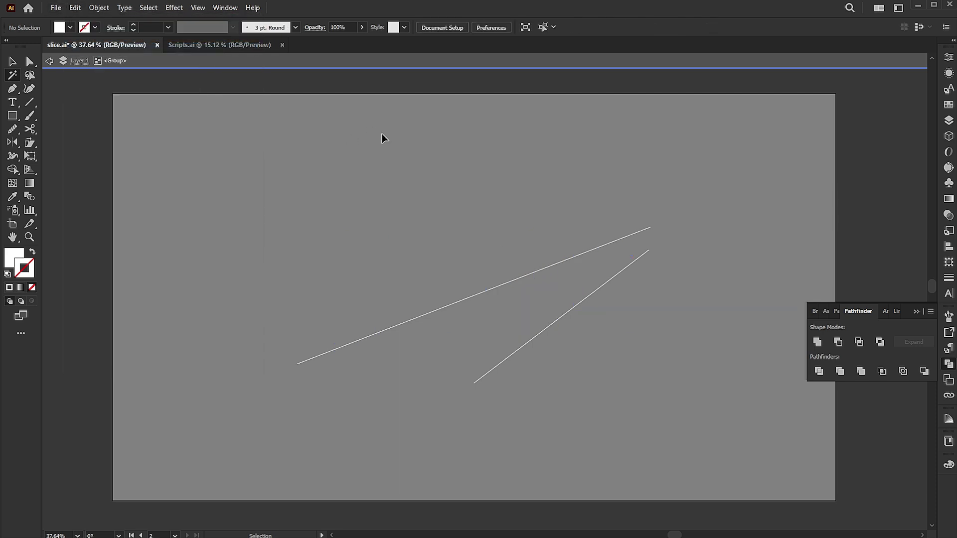
key("ctrl+f")
key("y")
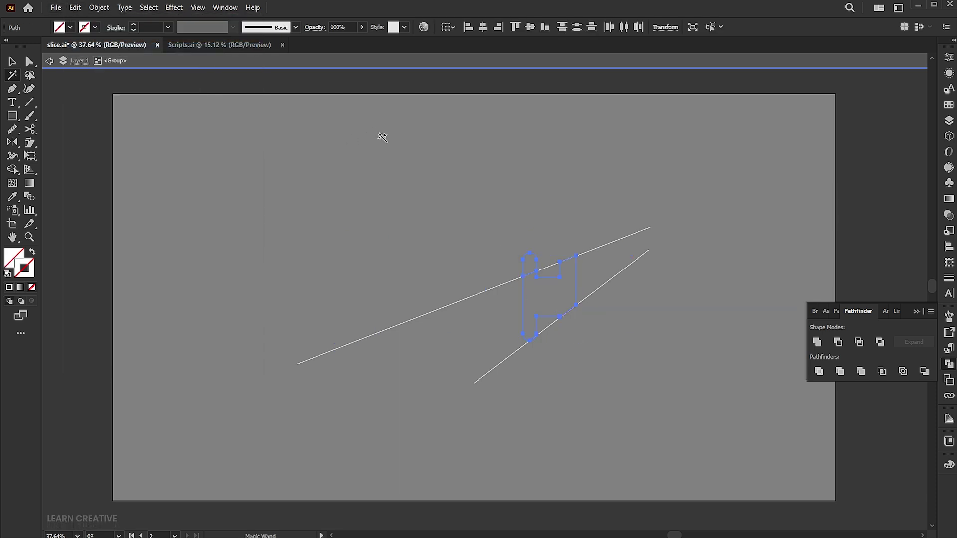
left_click(381, 136)
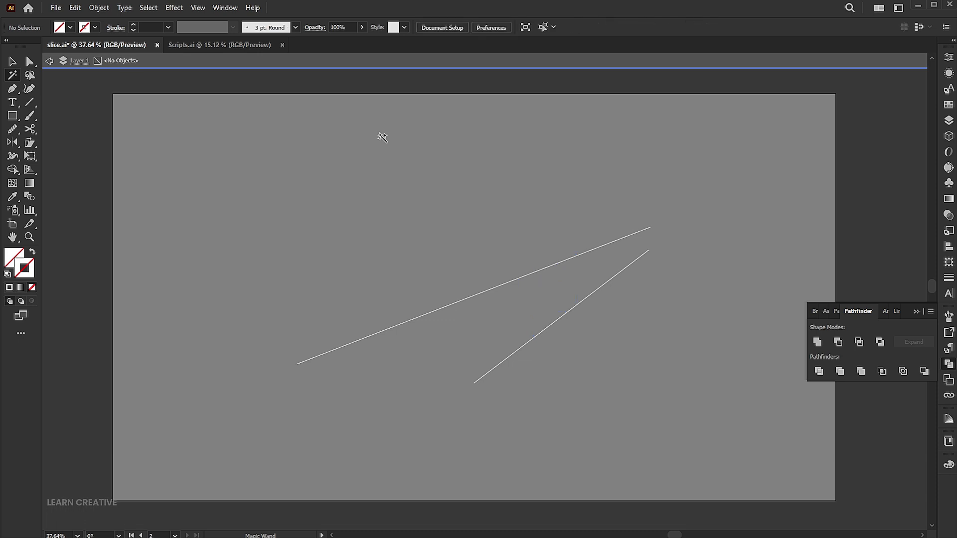
left_click(76, 7)
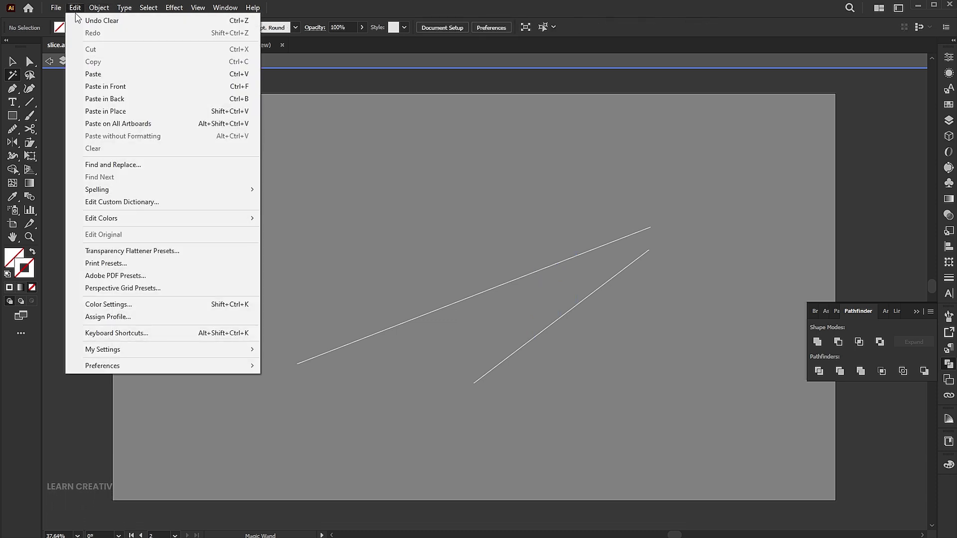
left_click(113, 85)
key("v")
left_click(452, 179)
Combine the middle slices of S, L, I, C and E into one compound path
double_click(453, 179)
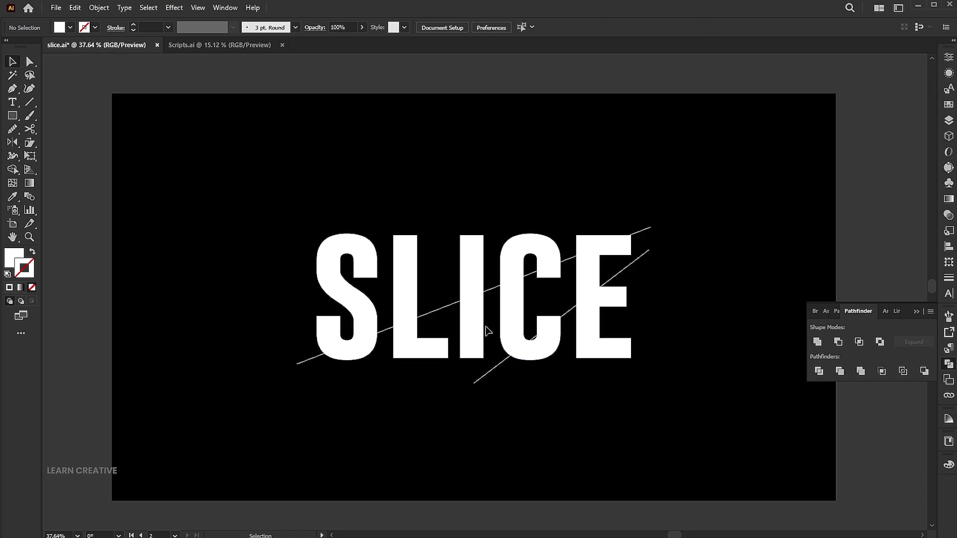
left_click(369, 349)
left_click(423, 351, "shift")
left_click(485, 352, "shift")
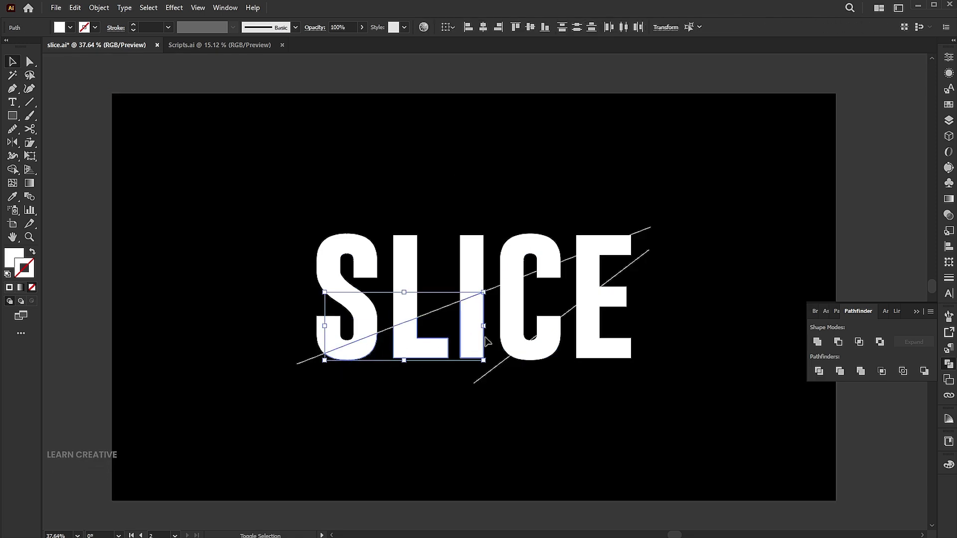
left_click(513, 316, "shift")
left_click(556, 279, "shift")
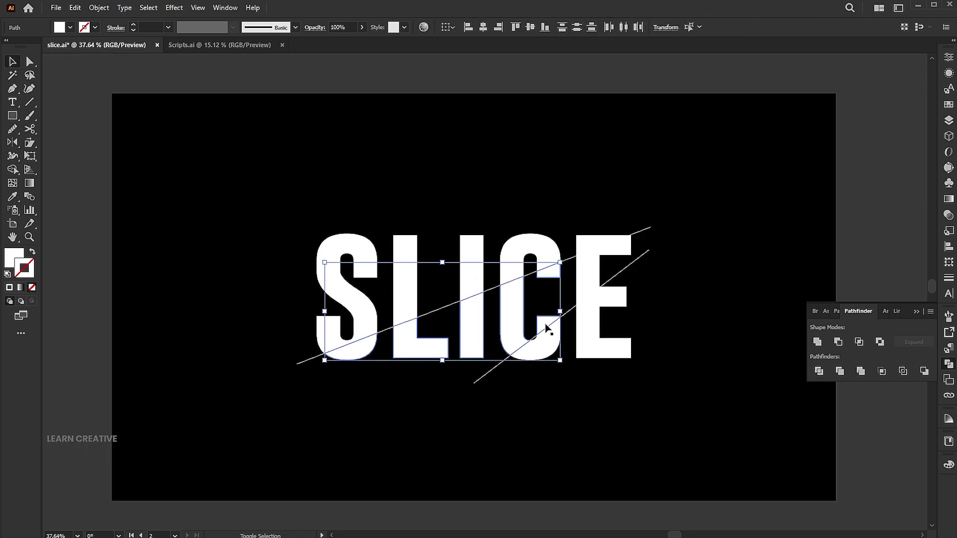
left_click(590, 280, "shift")
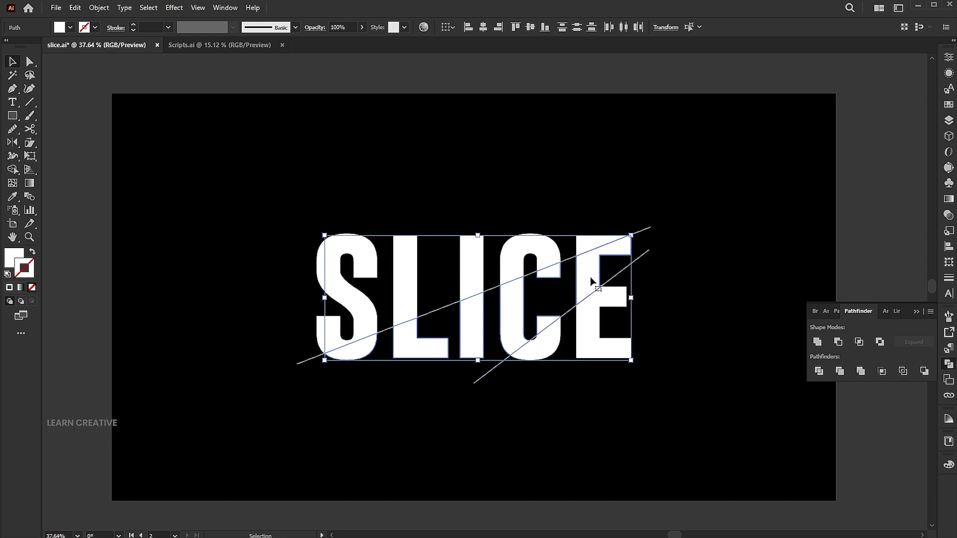
right_click(591, 283)
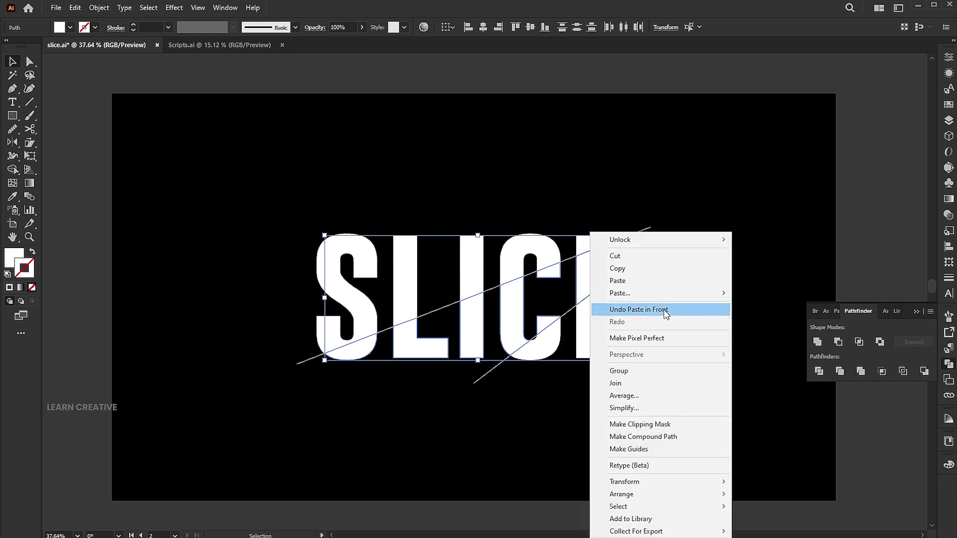
left_click(662, 437)
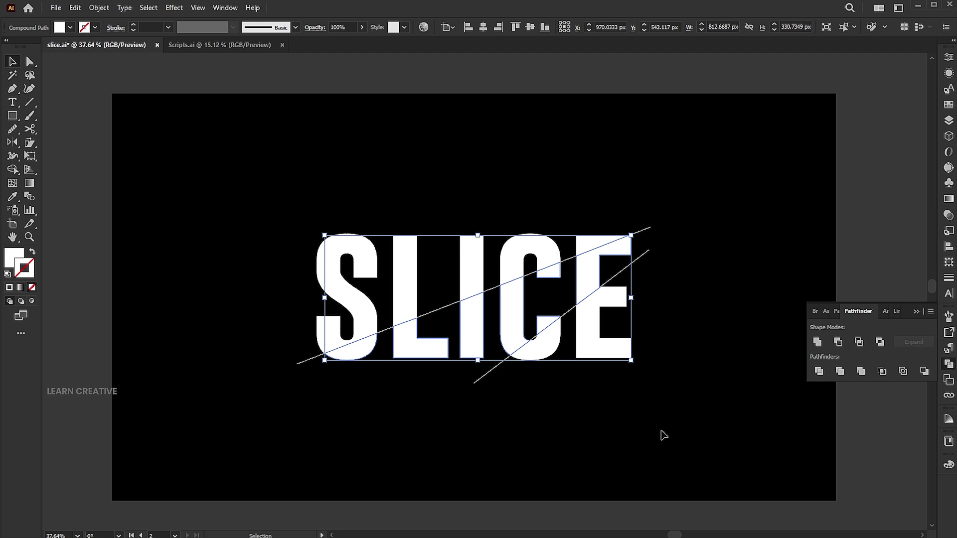
Fill the compound path with a red-and-orange gradient
left_click(22, 288)
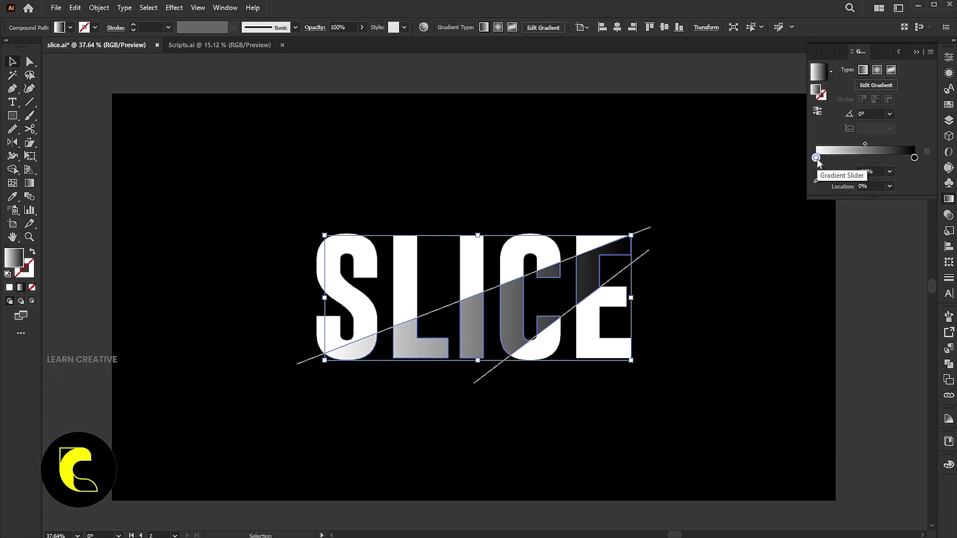
double_click(817, 158)
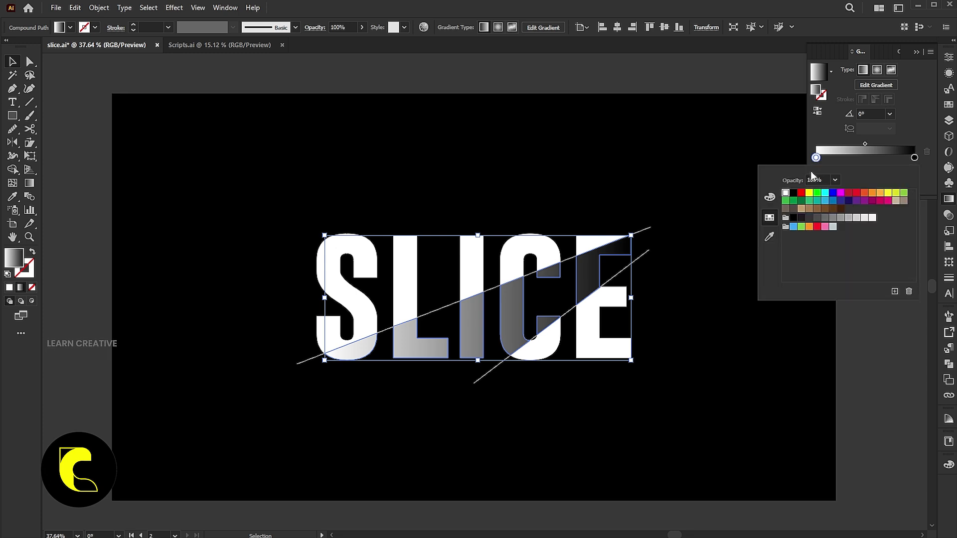
left_click(801, 192)
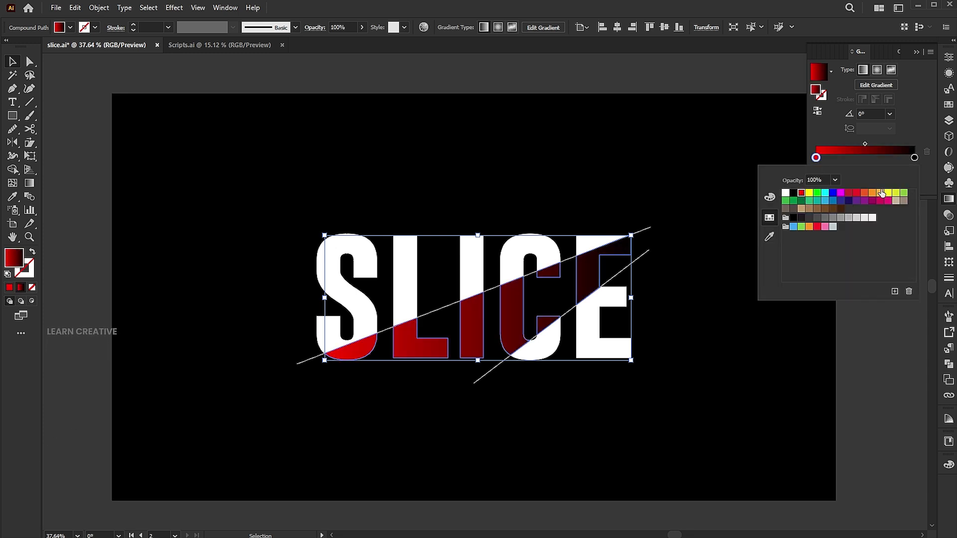
double_click(915, 159)
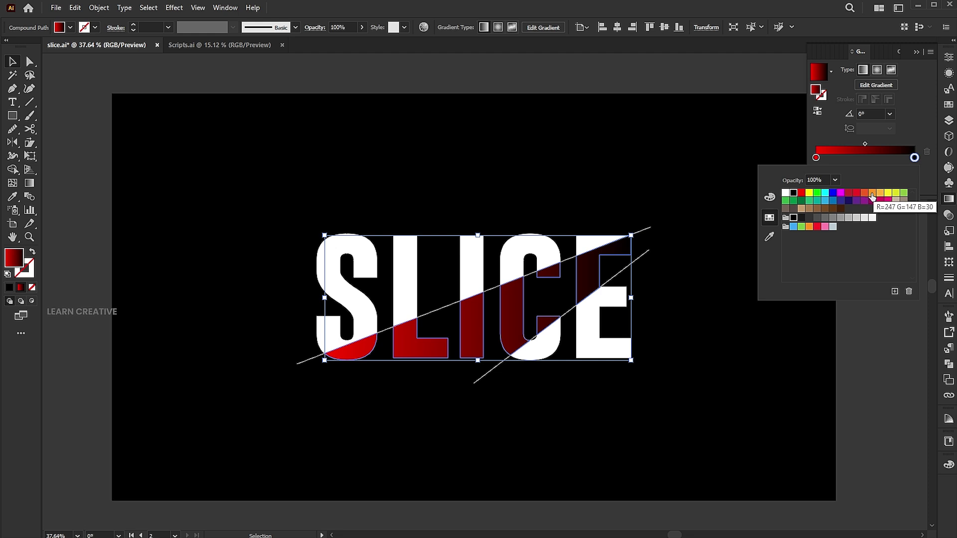
left_click(872, 194)
left_click(911, 127)
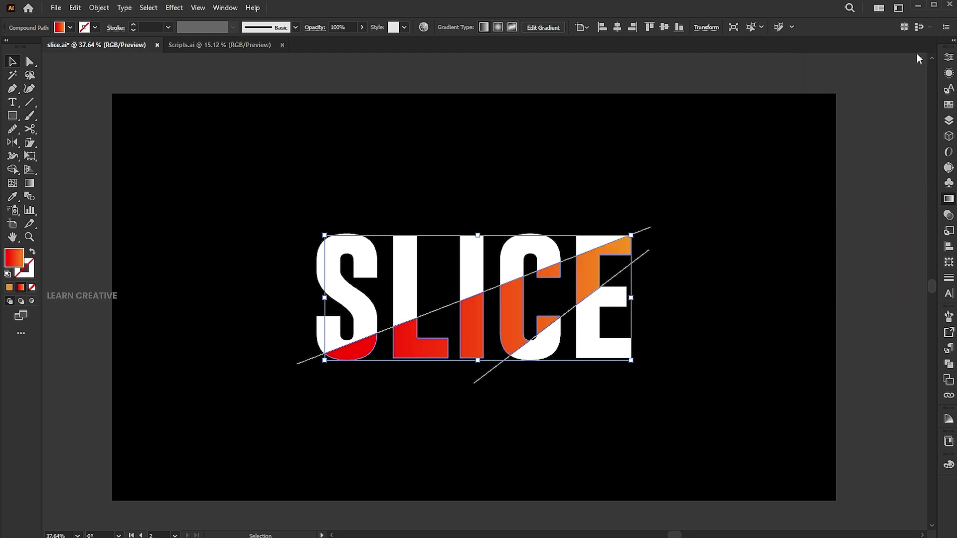
left_click(478, 330)
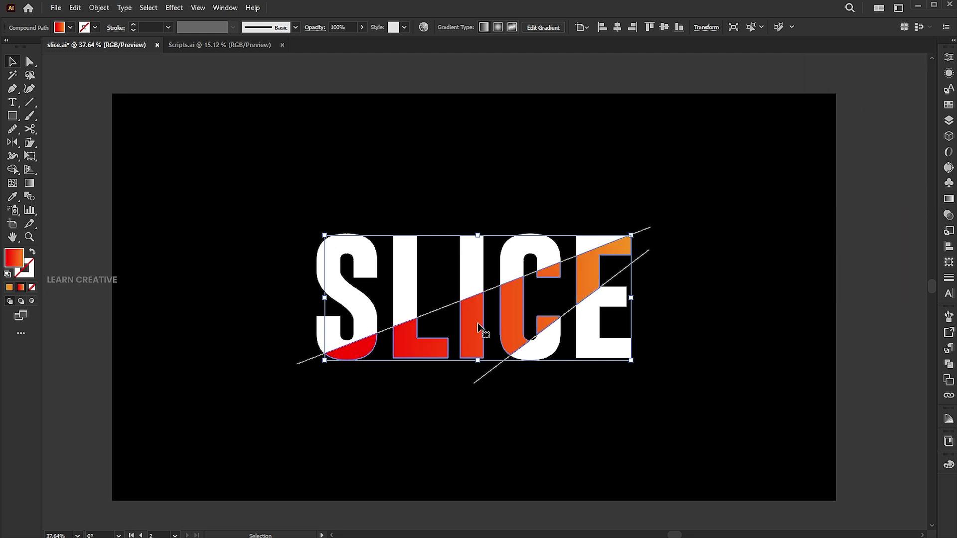
Angle the gradient diagonally, orange at lower left and red at upper right
left_click(29, 183)
left_click_drag(442, 344, 621, 256)
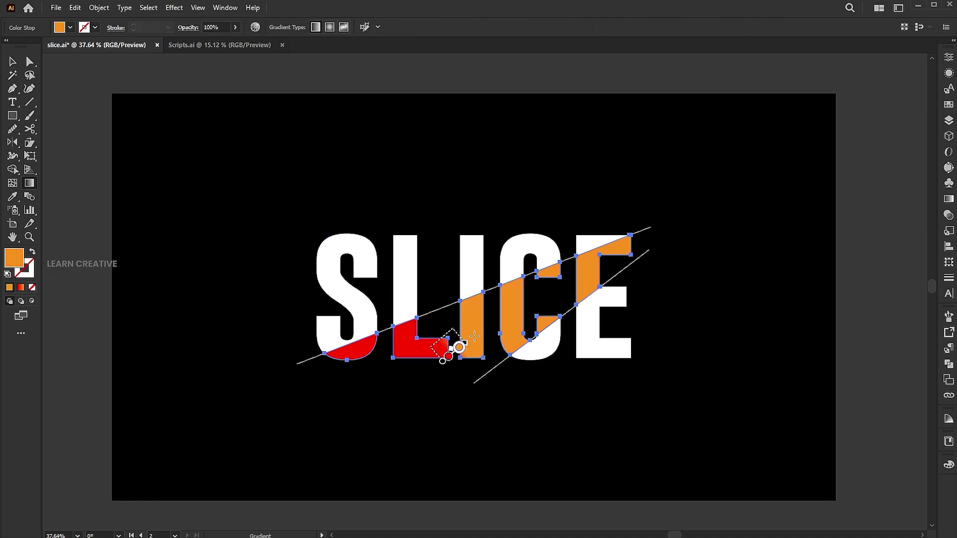
left_click_drag(604, 295, 605, 275)
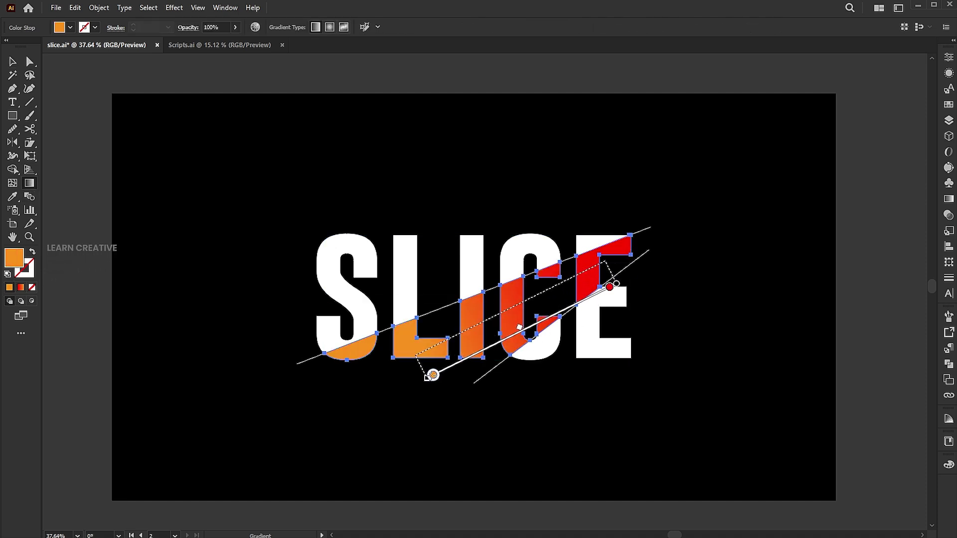
key("v")
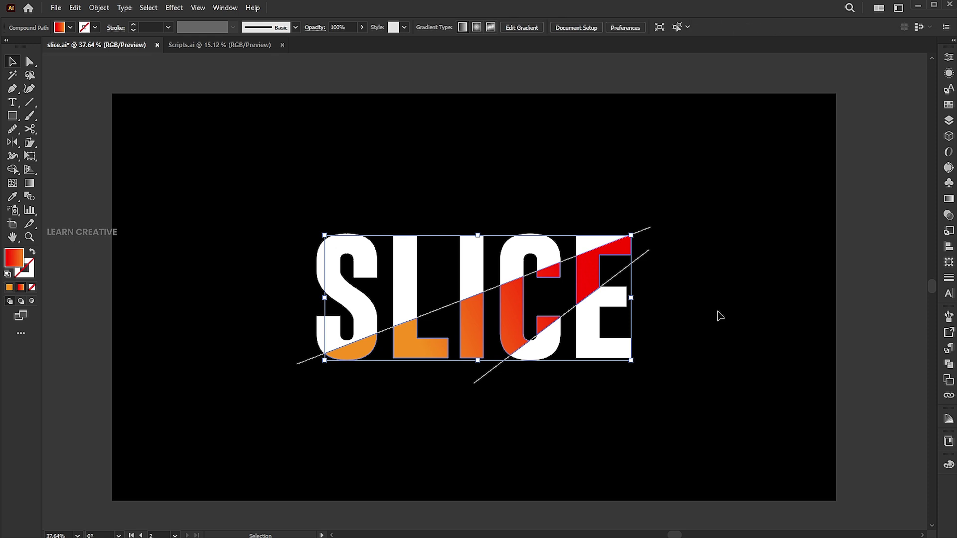
left_click(720, 307)
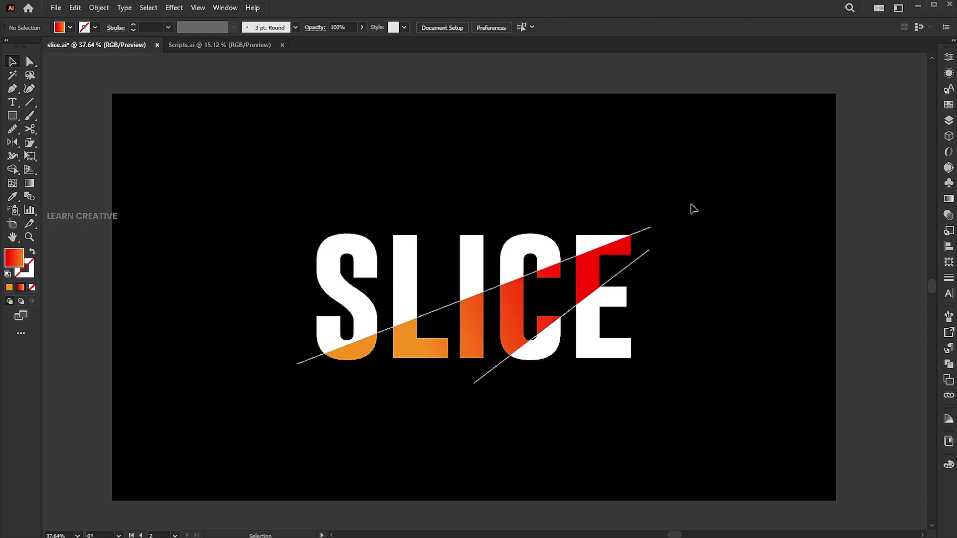
Give both diagonal cut lines a black stroke
left_click_drag(692, 209, 639, 264)
double_click(25, 269)
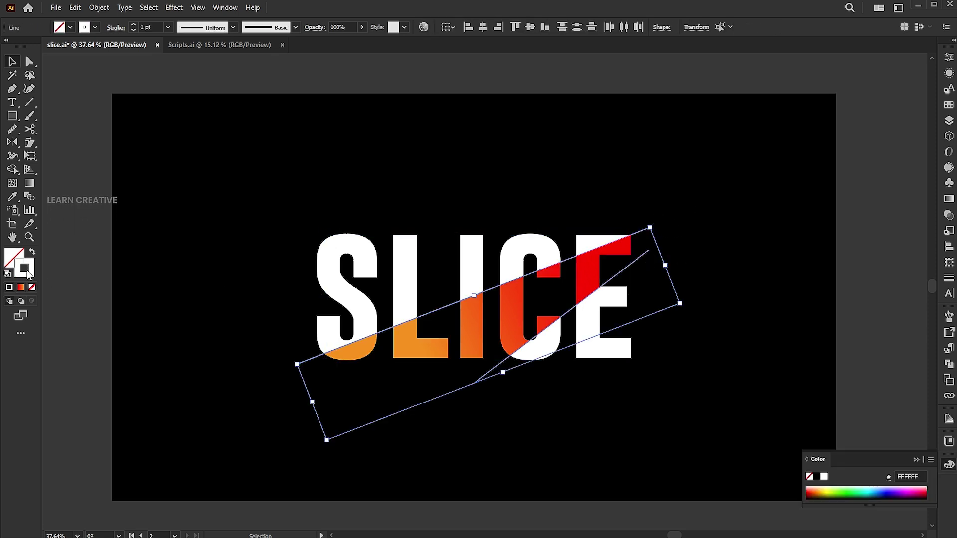
left_click_drag(425, 153, 399, 211)
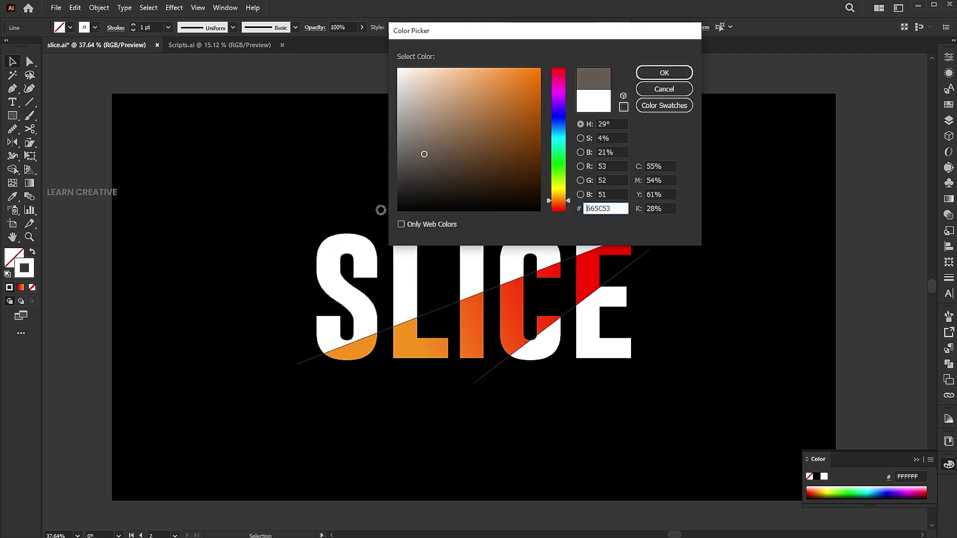
left_click(663, 73)
scroll(146, 28, "up", 8)
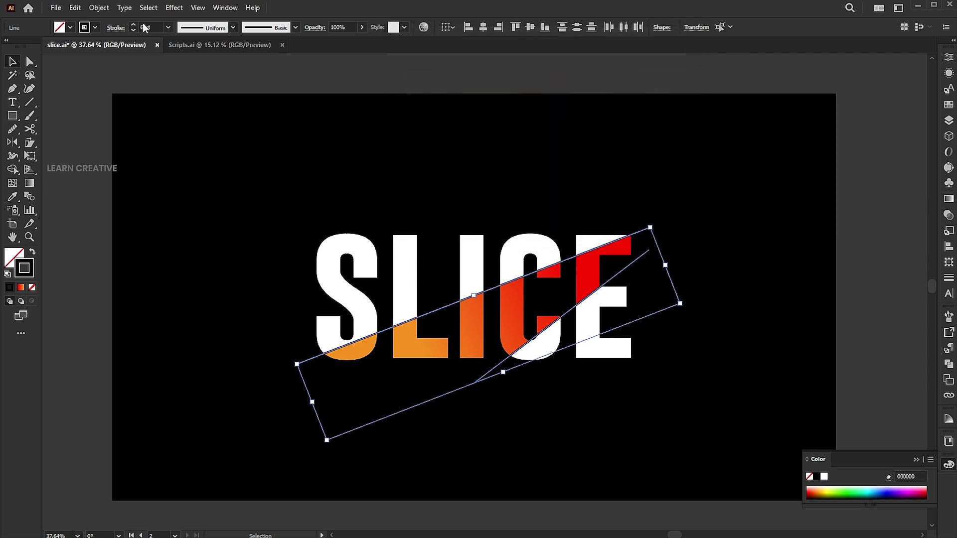
scroll(147, 28, "up", 8)
scroll(147, 28, "up", 9)
scroll(148, 28, "up", 9)
scroll(147, 28, "up", 12)
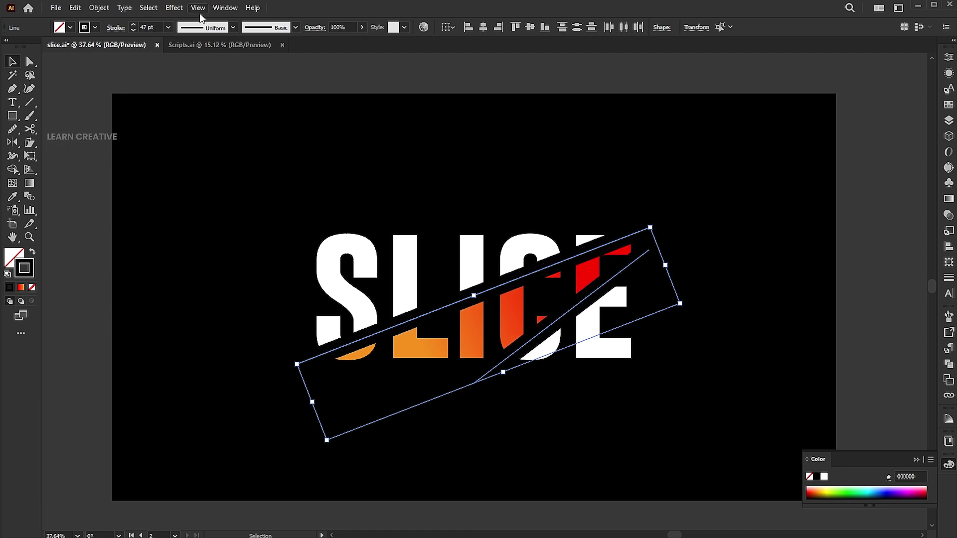
Apply a 20-pixel Gaussian Blur to the cut lines
left_click(174, 7)
mouse_move(186, 196)
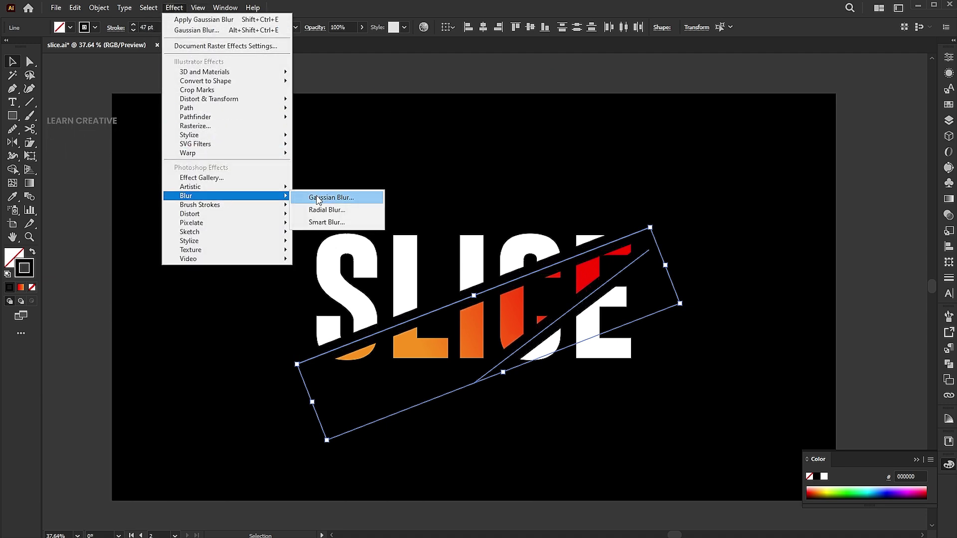
left_click(318, 198)
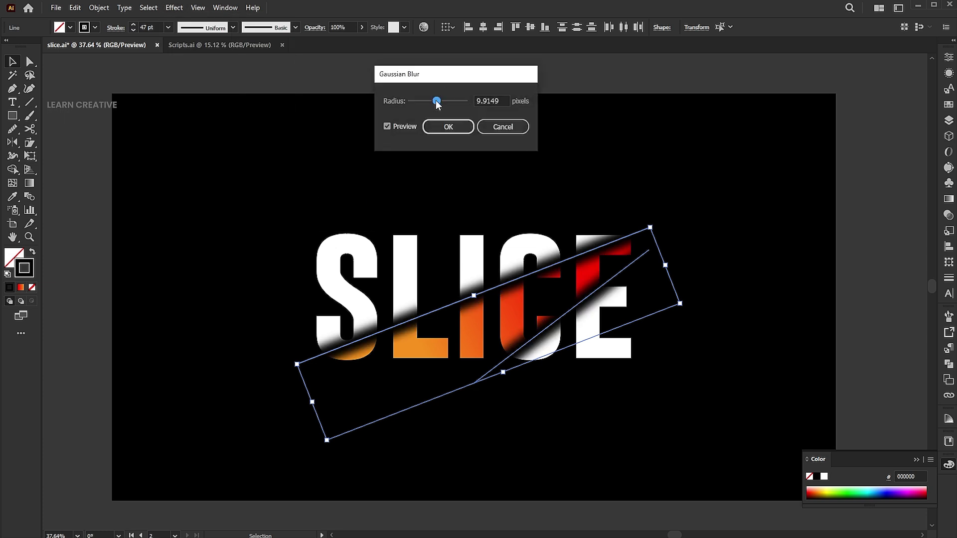
left_click_drag(437, 102, 441, 105)
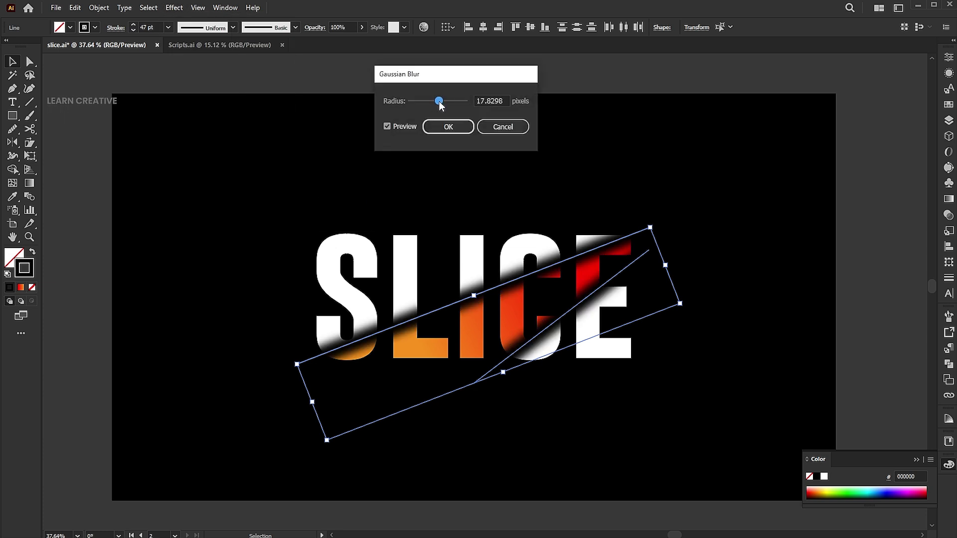
left_click(455, 128)
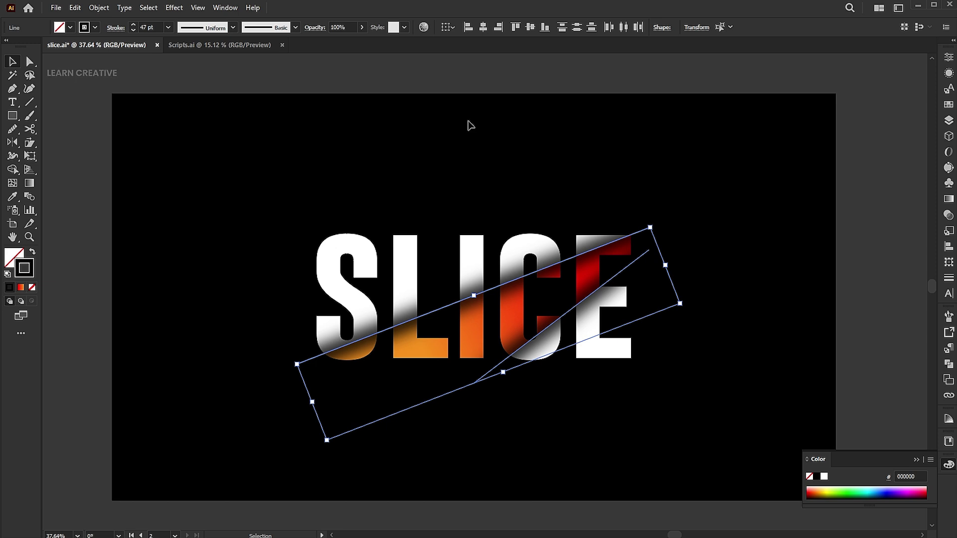
left_click(463, 191)
Copy the SLICE lettering and paste the copy in front
left_click(424, 354)
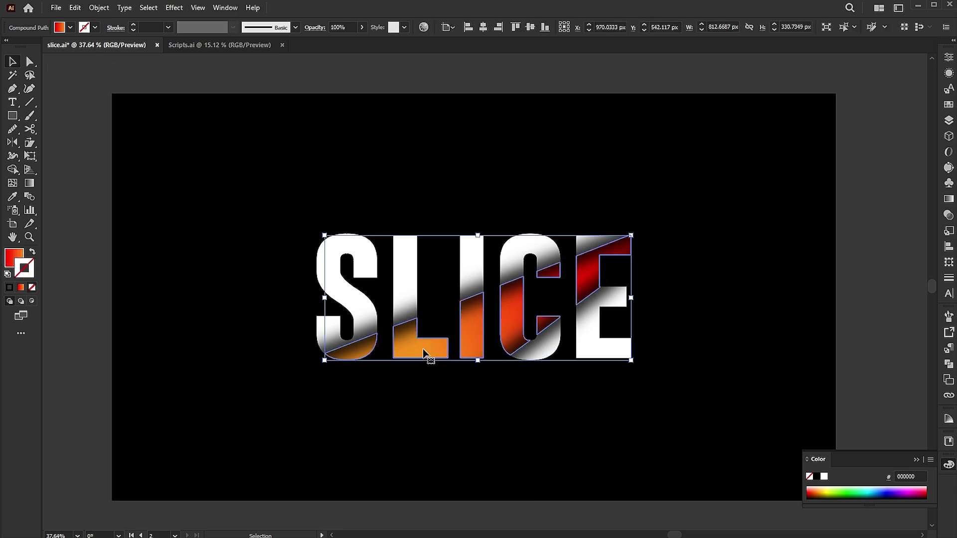
left_click(76, 7)
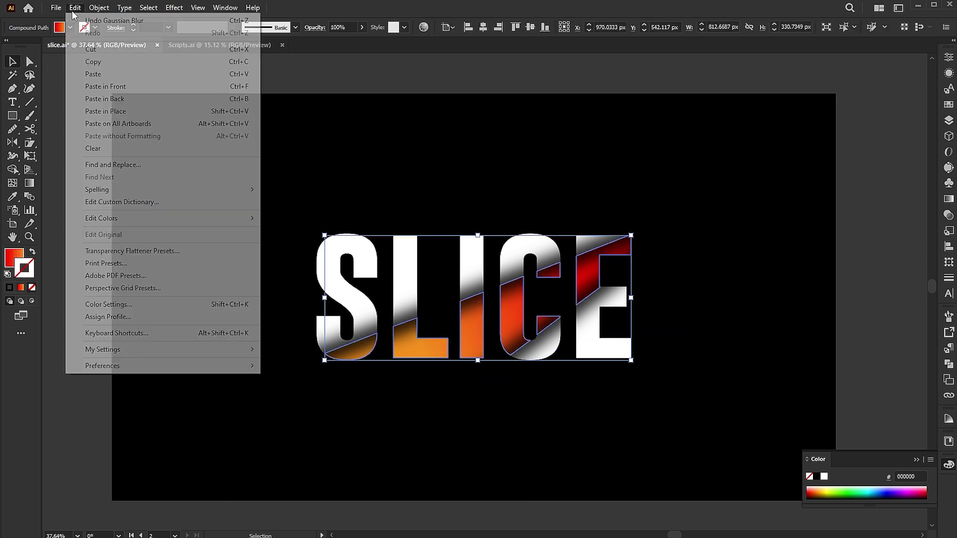
left_click(149, 62)
left_click(382, 173)
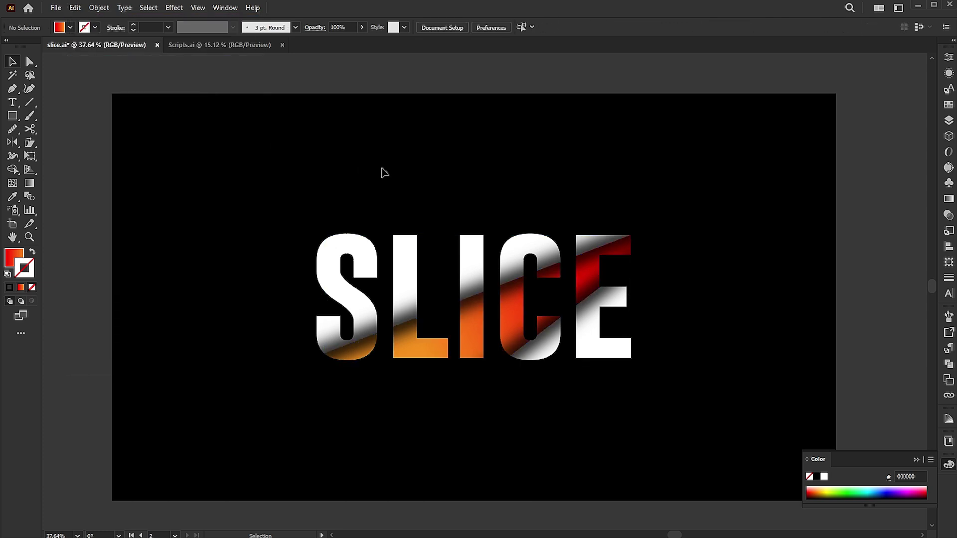
left_click(75, 8)
left_click(149, 86)
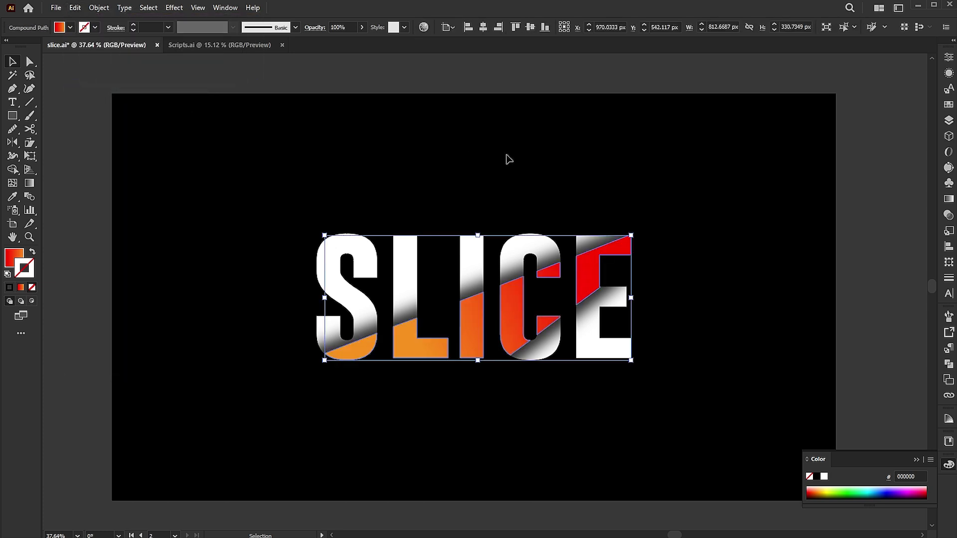
Clip both blurred cut lines inside the SLICE copy with a clipping mask
left_click(646, 253, "shift")
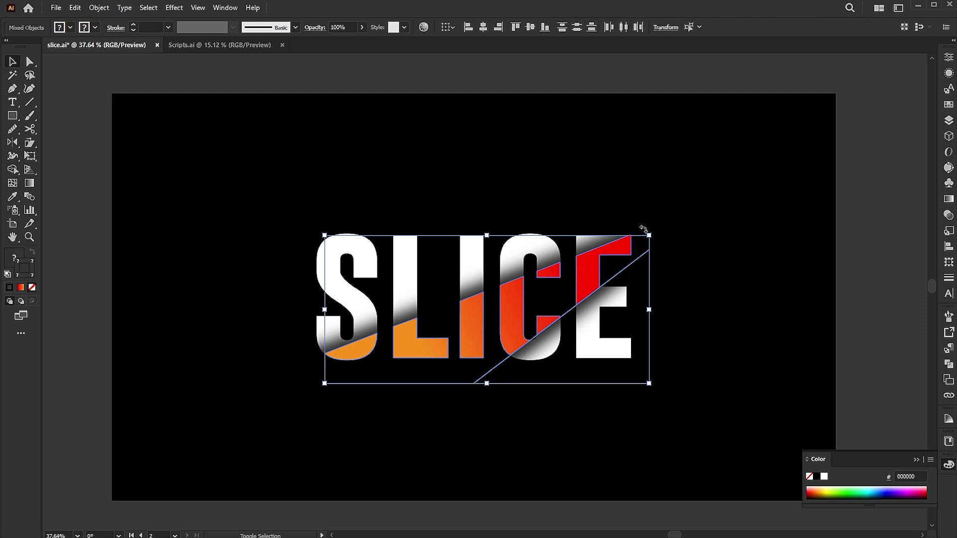
left_click(309, 363, "shift")
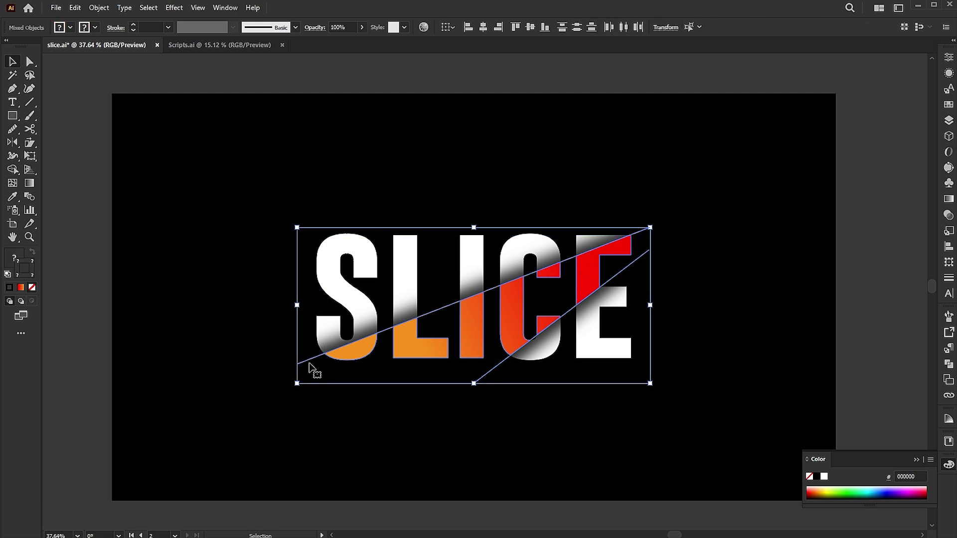
right_click(414, 341)
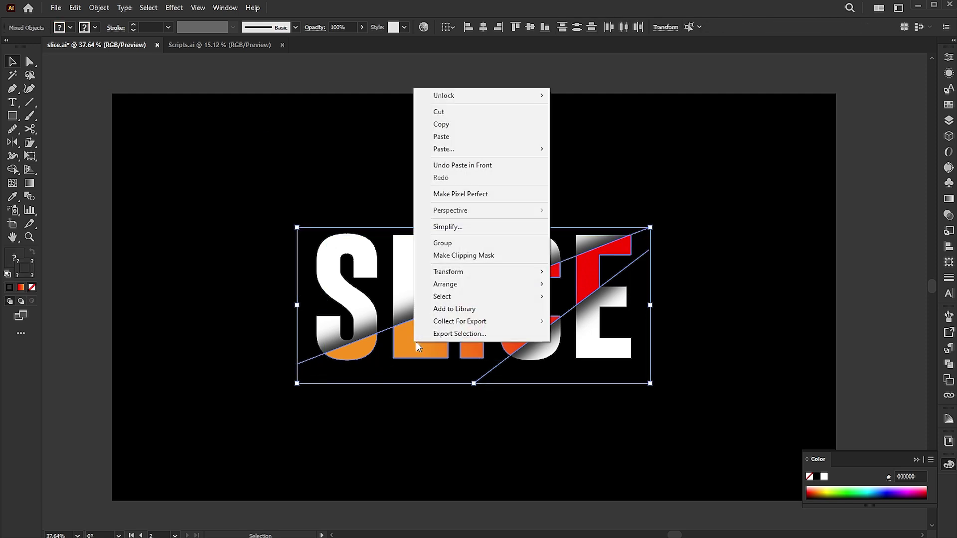
left_click(463, 256)
left_click(588, 185)
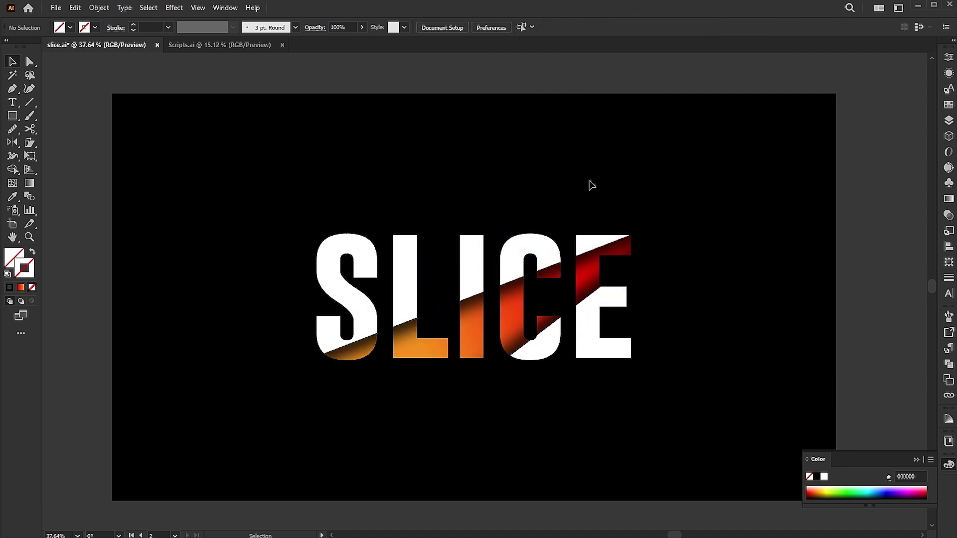
left_click_drag(723, 157, 320, 414)
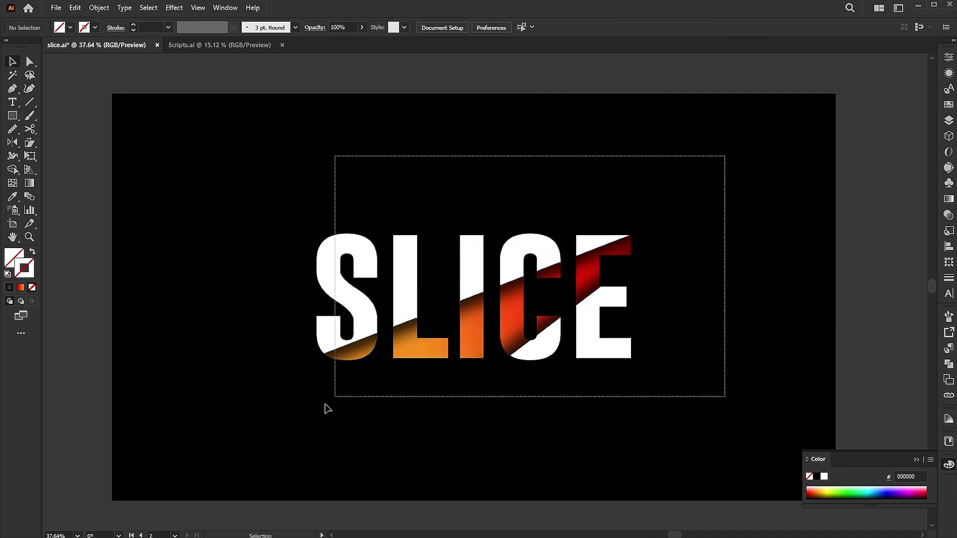
left_click(424, 27)
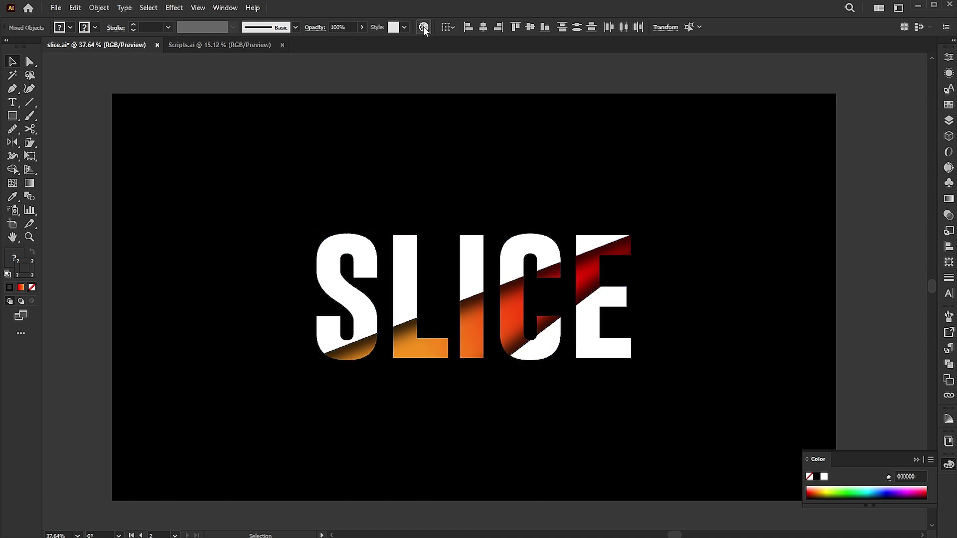
left_click_drag(801, 298, 770, 360)
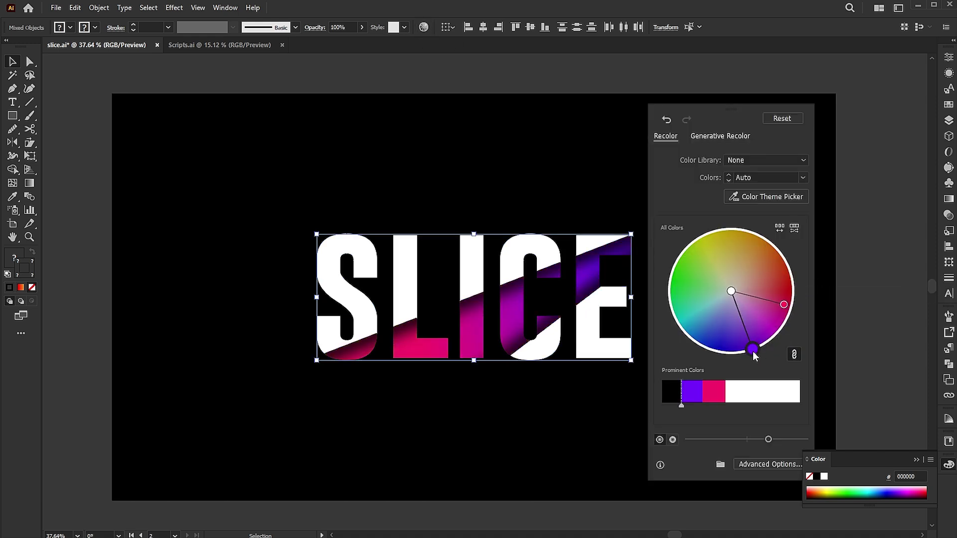
mouse_move(754, 356)
left_mouse_down()
mouse_move(679, 335)
mouse_move(671, 298)
left_mouse_up()
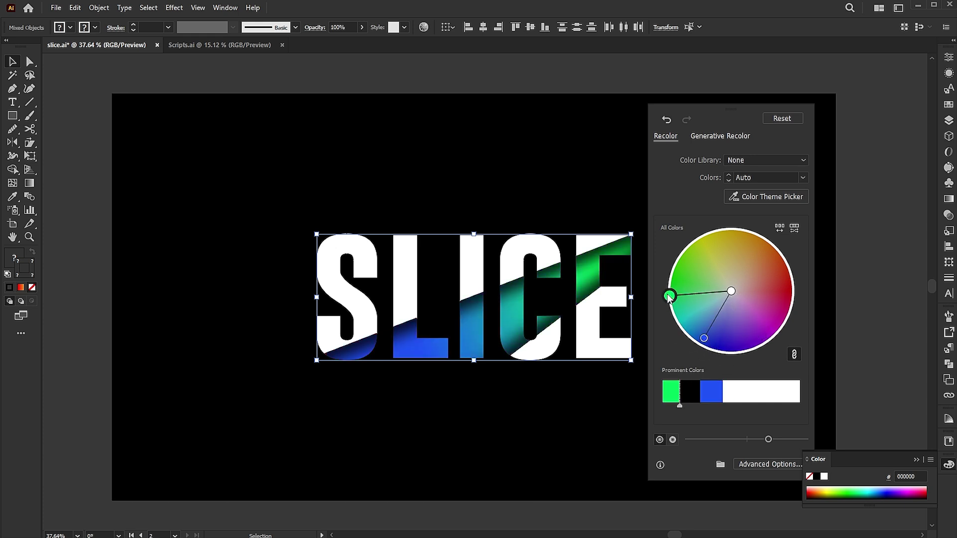
left_click(855, 252)
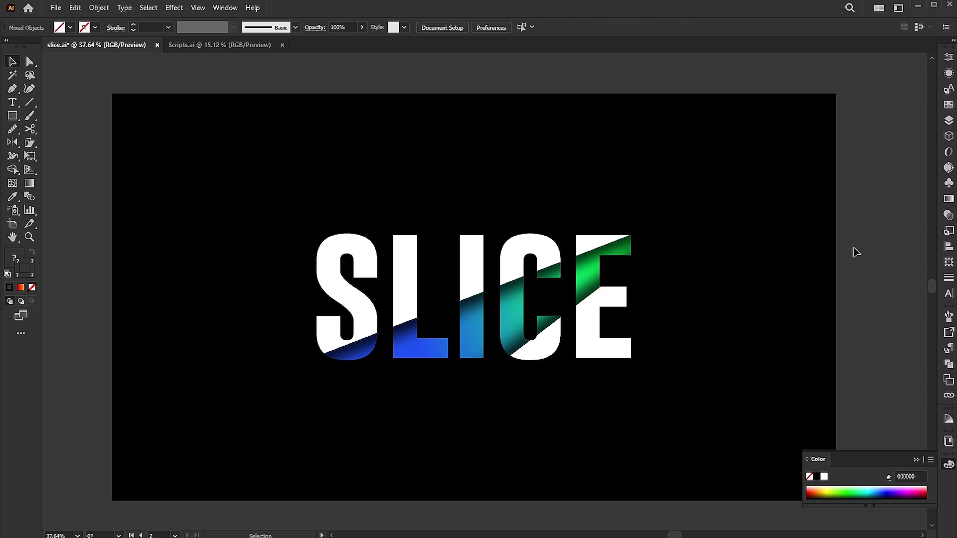